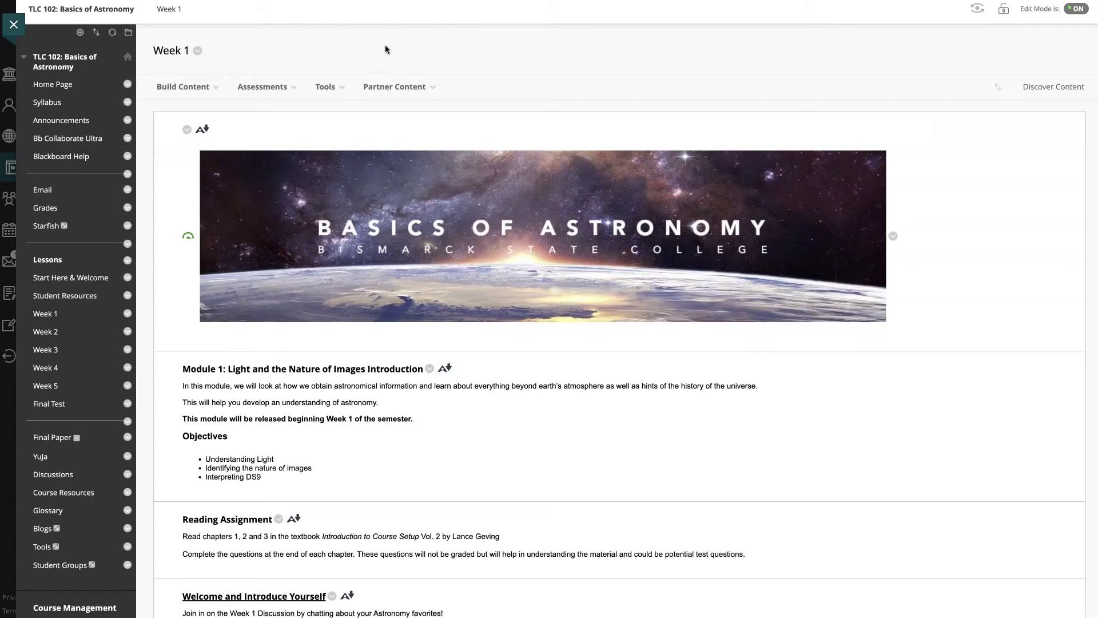
- Apply Hide Link to the Week 2, Week 3 and Week 5 lesson links in the course menu
{"action": "left_click", "coordinate": [358, 48]}
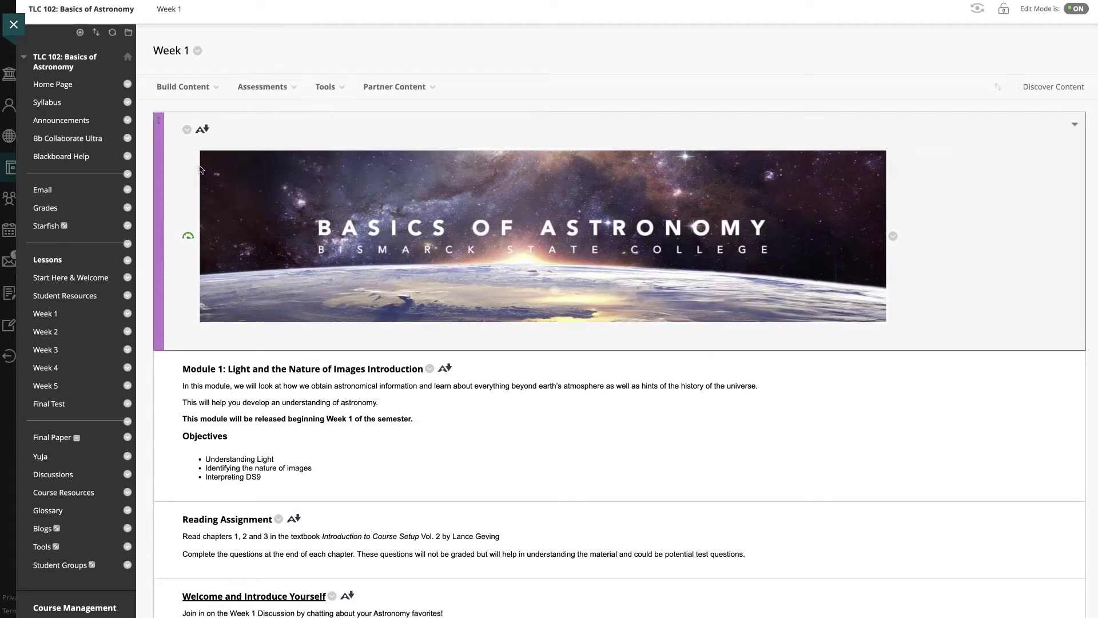
{"action": "left_click", "coordinate": [128, 332]}
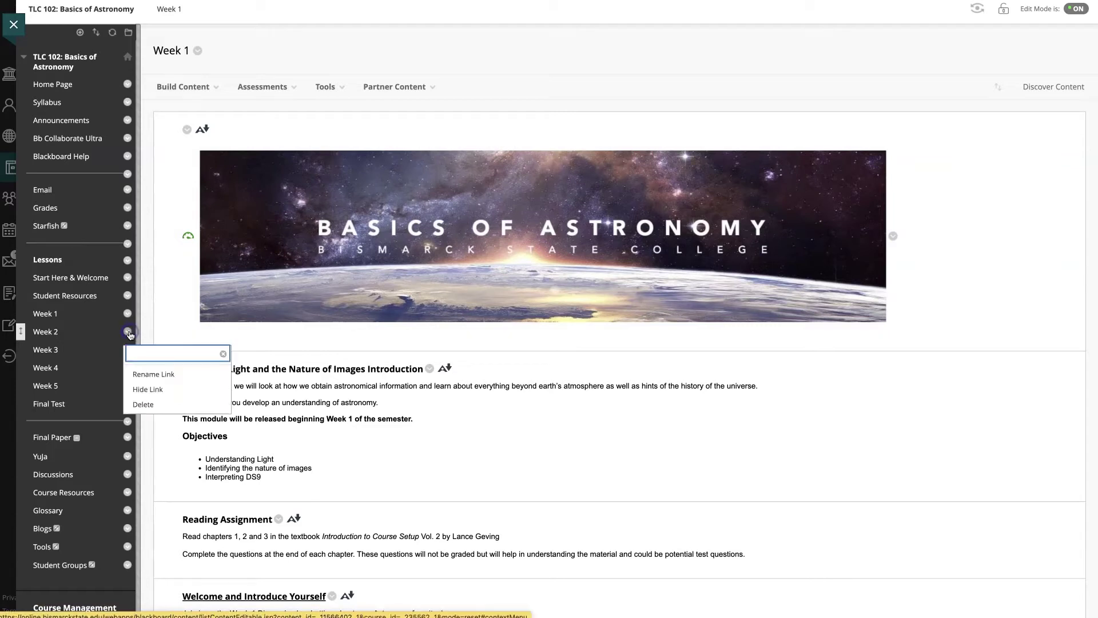
{"action": "left_click", "coordinate": [139, 391]}
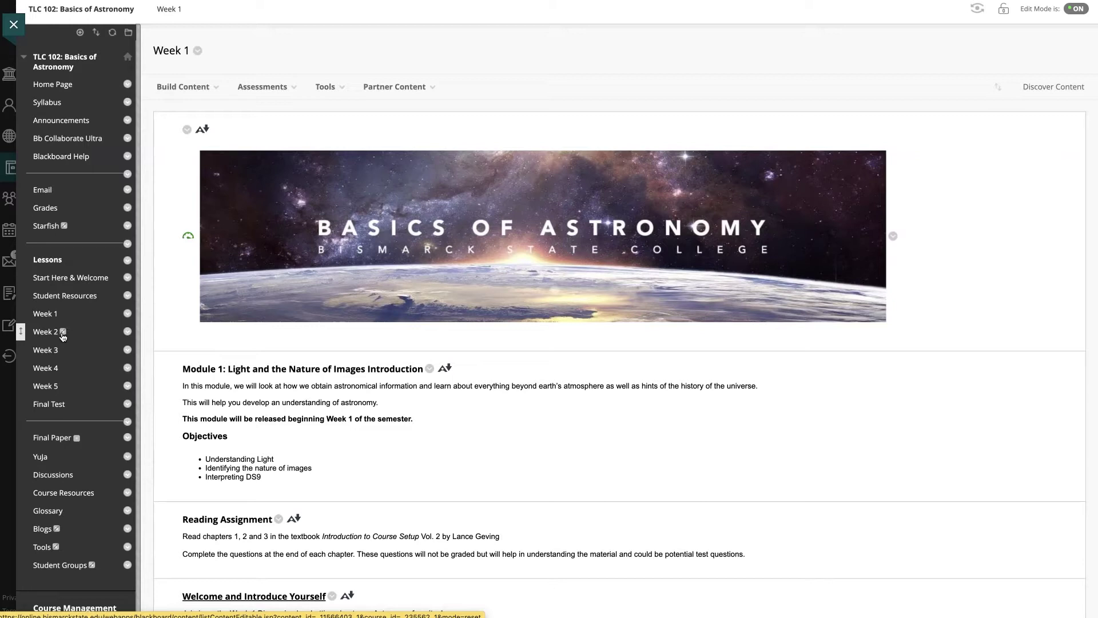
{"action": "mouse_move", "coordinate": [63, 337]}
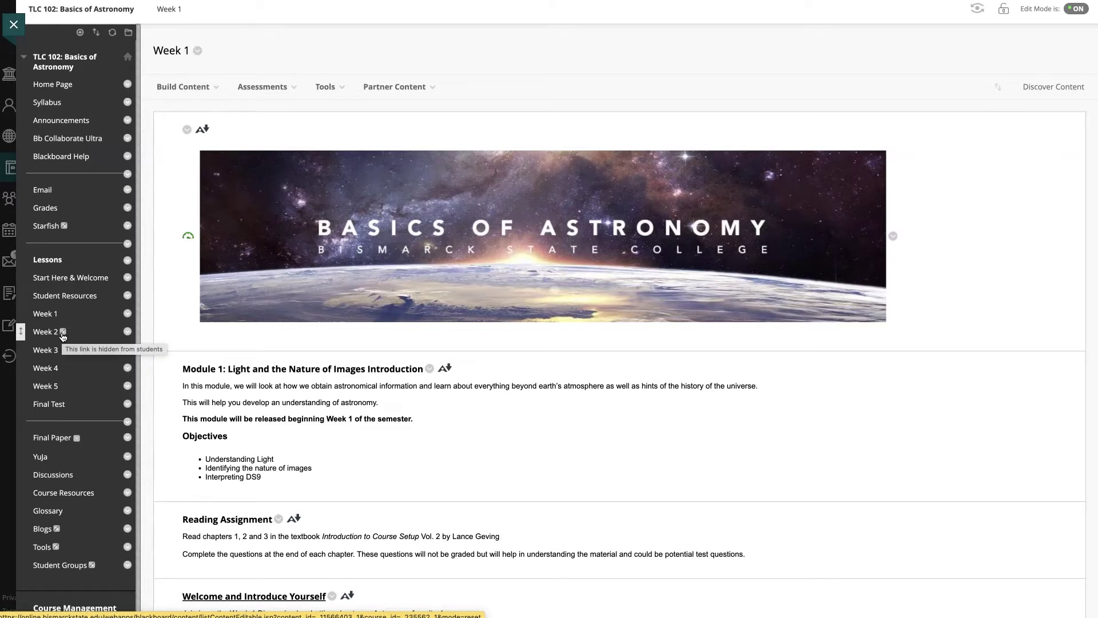
{"action": "left_click", "coordinate": [128, 350]}
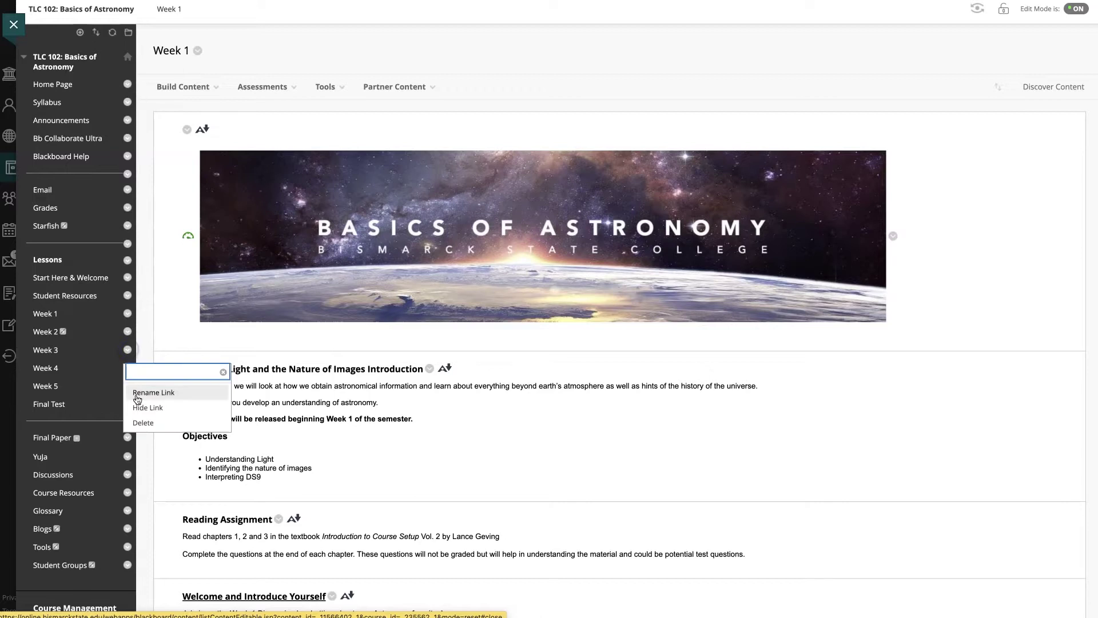
{"action": "left_click", "coordinate": [141, 408]}
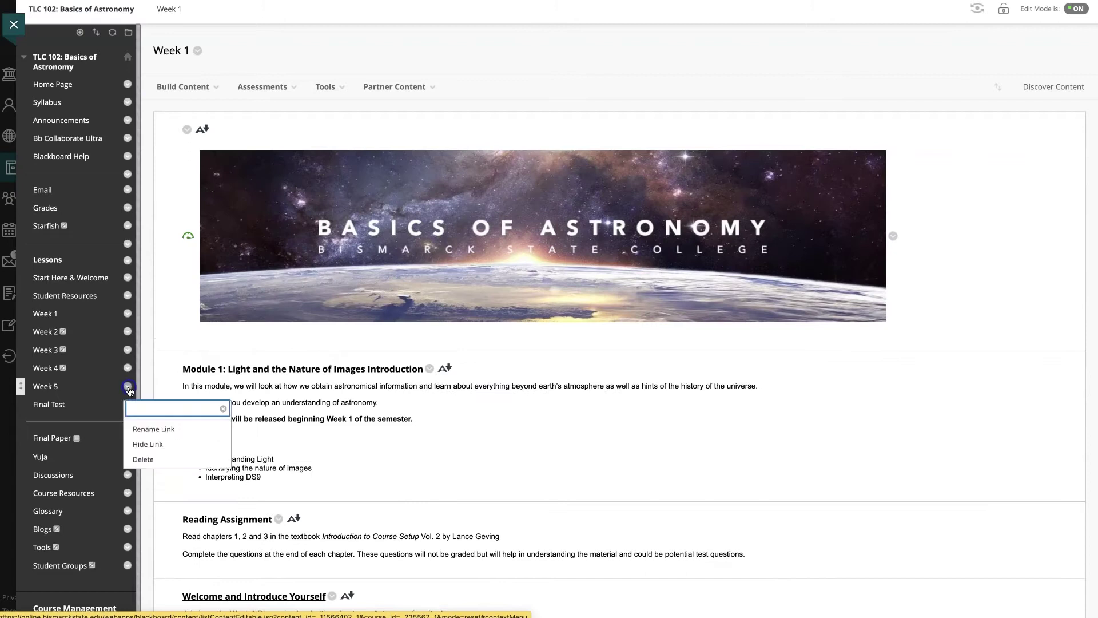
{"action": "left_click", "coordinate": [140, 445]}
{"action": "left_click", "coordinate": [127, 405]}
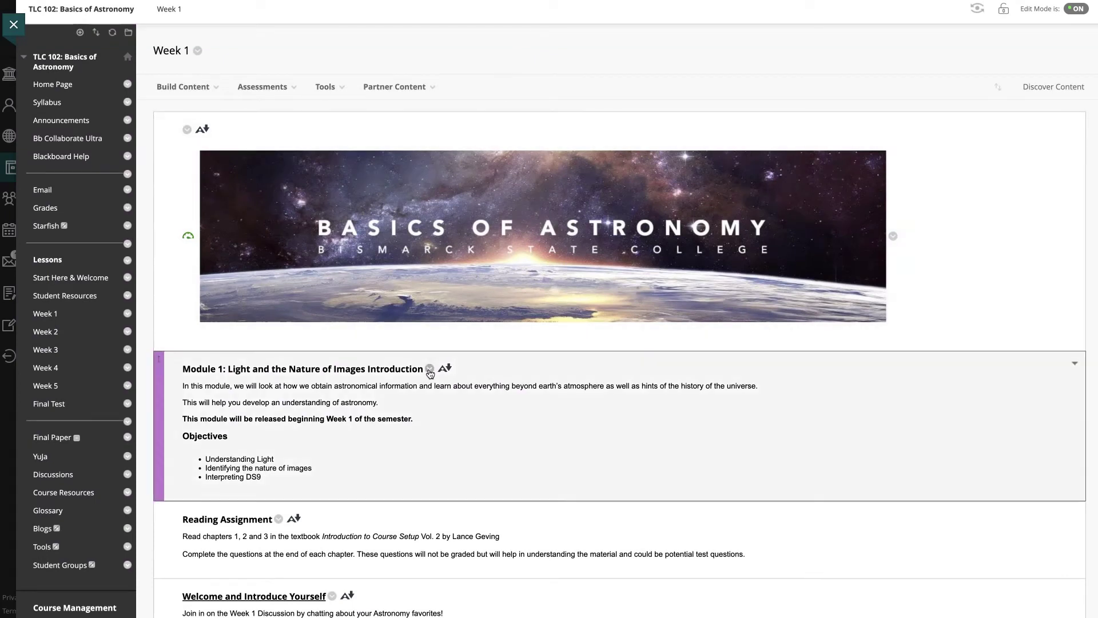
- Make Unavailable the Module 1 introduction, Reading Assignment and Welcome and Introduce Yourself items on Week 1
{"action": "left_click", "coordinate": [430, 369]}
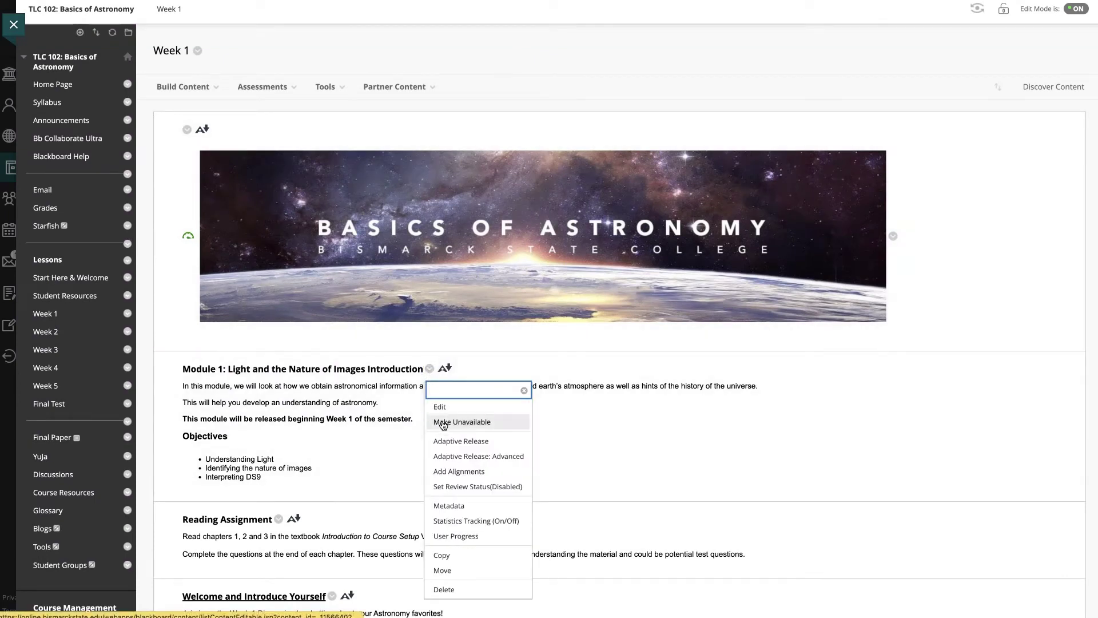
{"action": "left_click", "coordinate": [445, 424]}
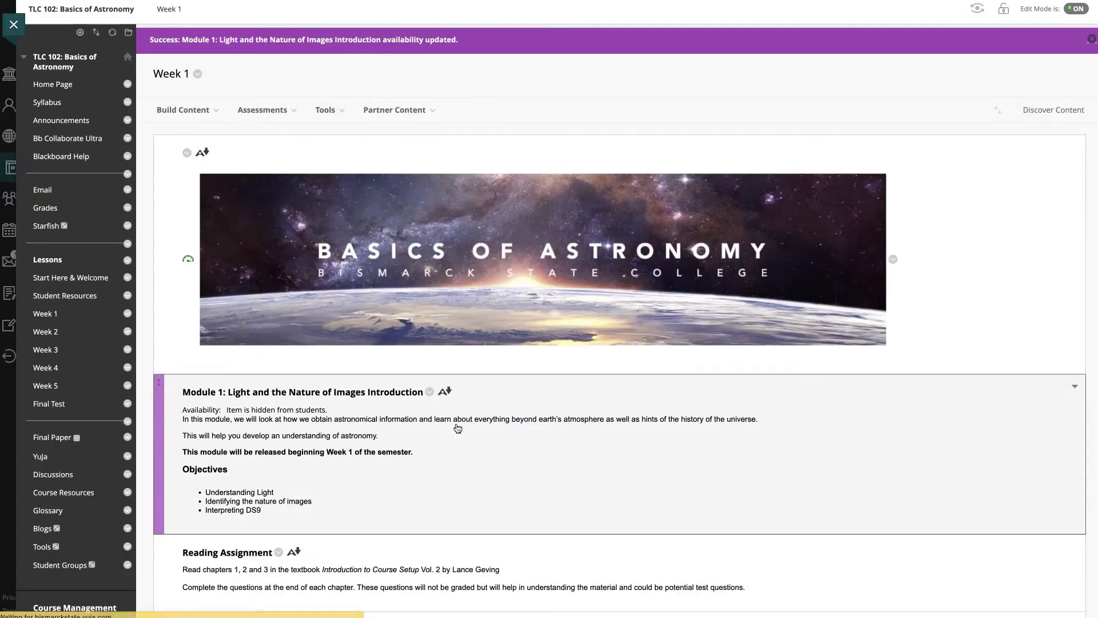
{"action": "scroll", "coordinate": [457, 423], "scroll_direction": "down", "scroll_amount": 2}
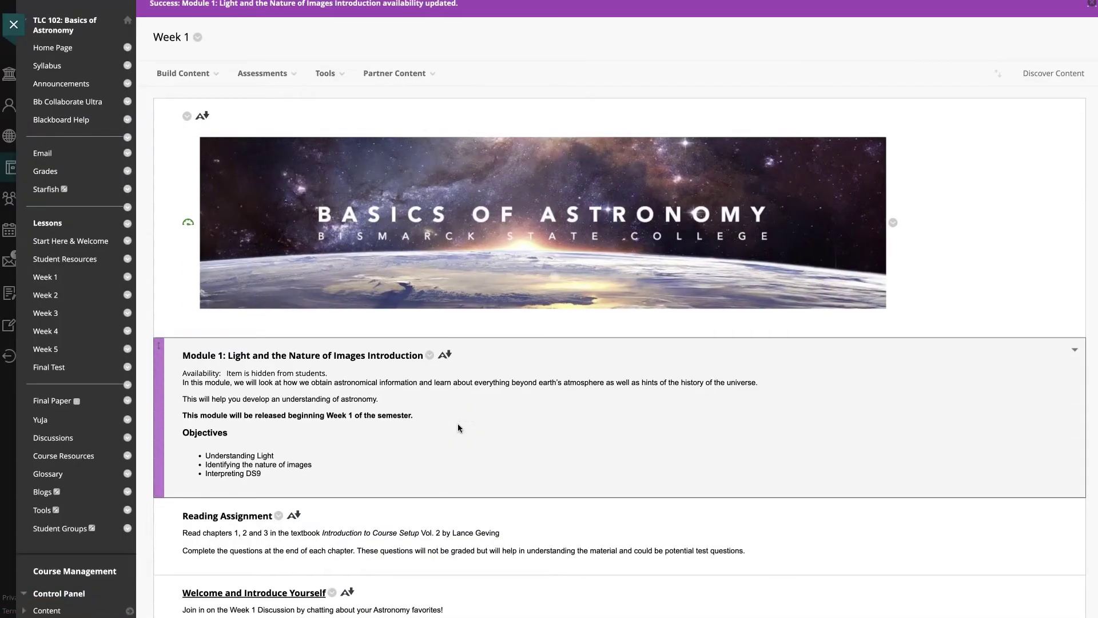
{"action": "left_click", "coordinate": [280, 477]}
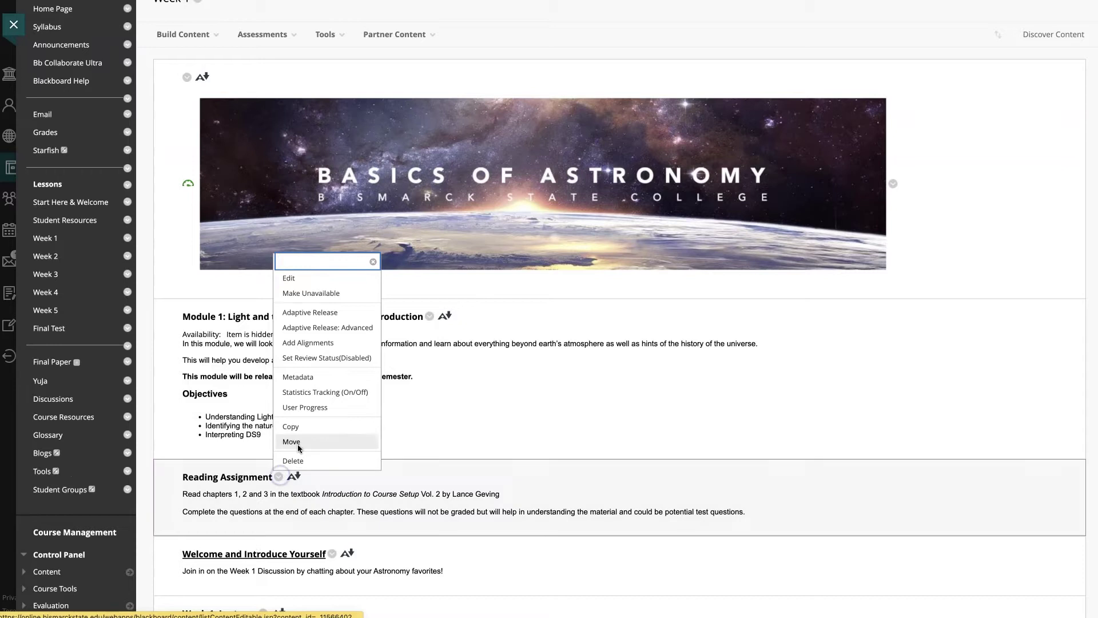
{"action": "left_click", "coordinate": [334, 294]}
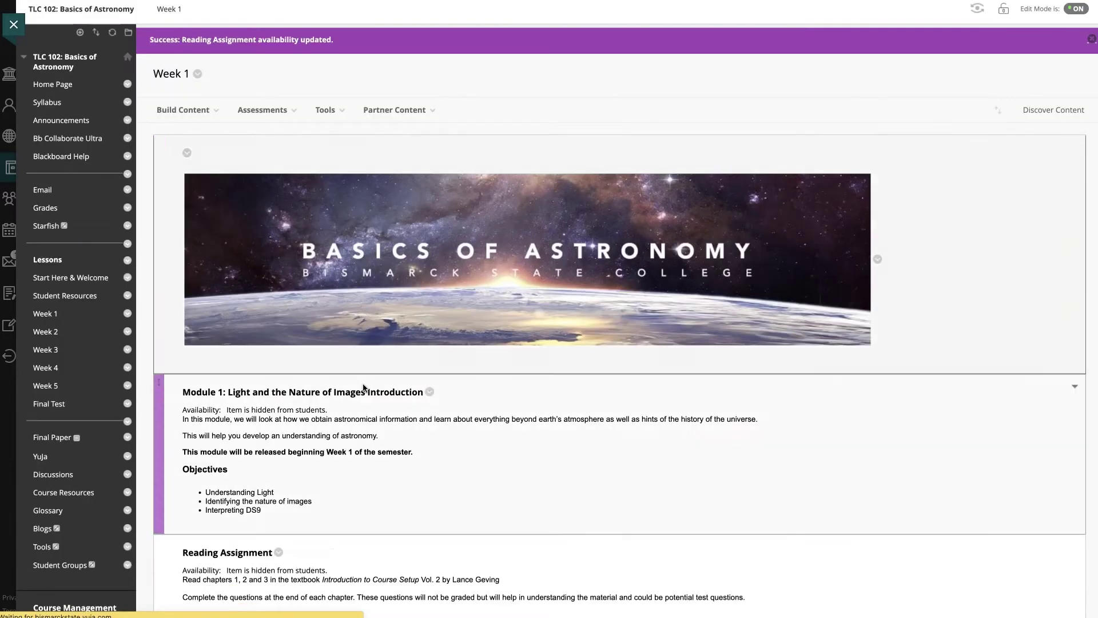
{"action": "scroll", "coordinate": [382, 481], "scroll_direction": "down", "scroll_amount": 2}
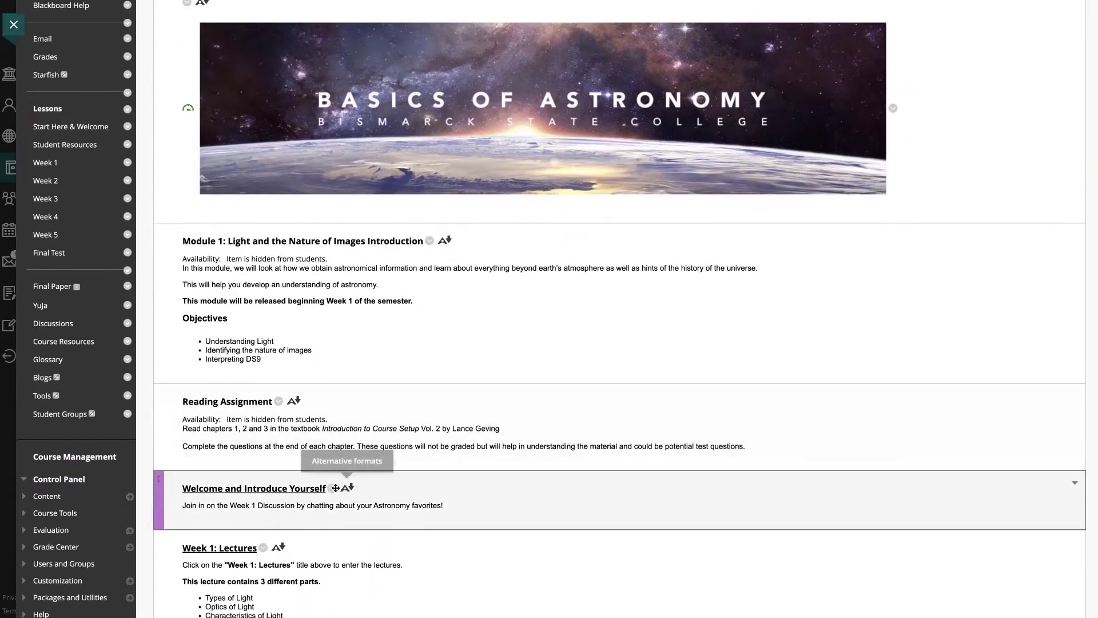
{"action": "left_click", "coordinate": [332, 488]}
{"action": "left_click", "coordinate": [367, 304]}
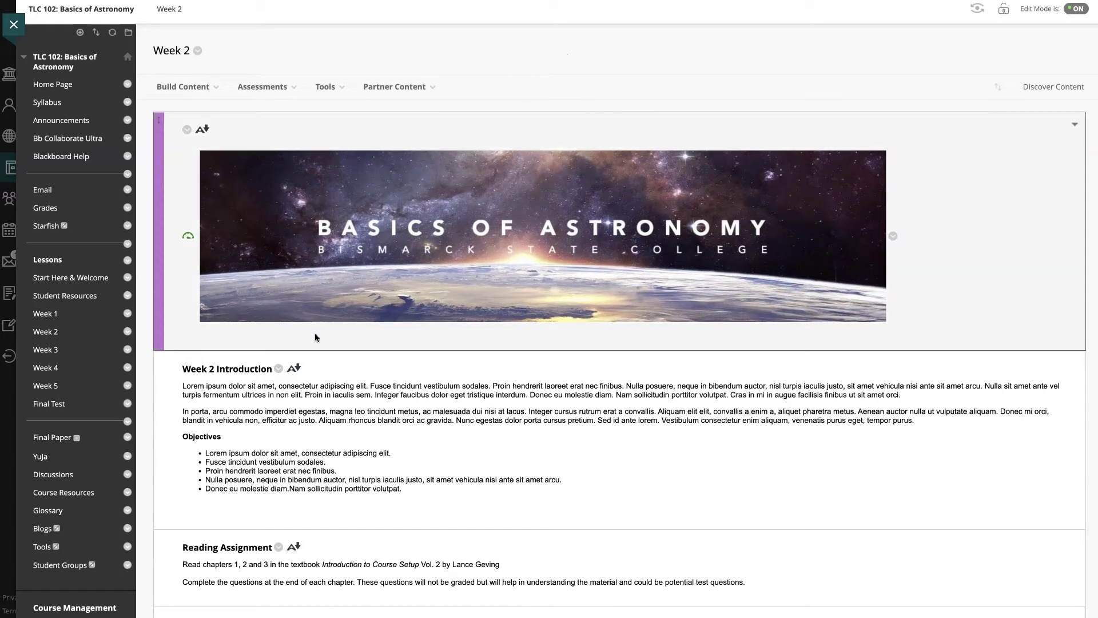
- Set the Week 2 Introduction to display after 08/07/2022 at Midnight (12:00 AM) and submit
{"action": "left_click", "coordinate": [279, 369]}
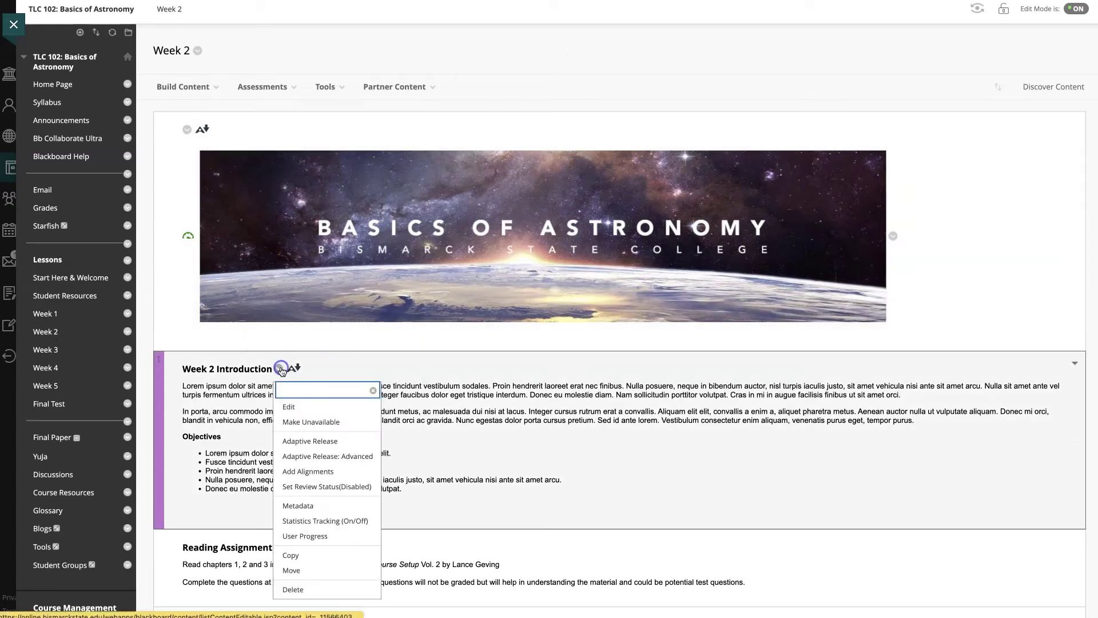
{"action": "left_click", "coordinate": [289, 407]}
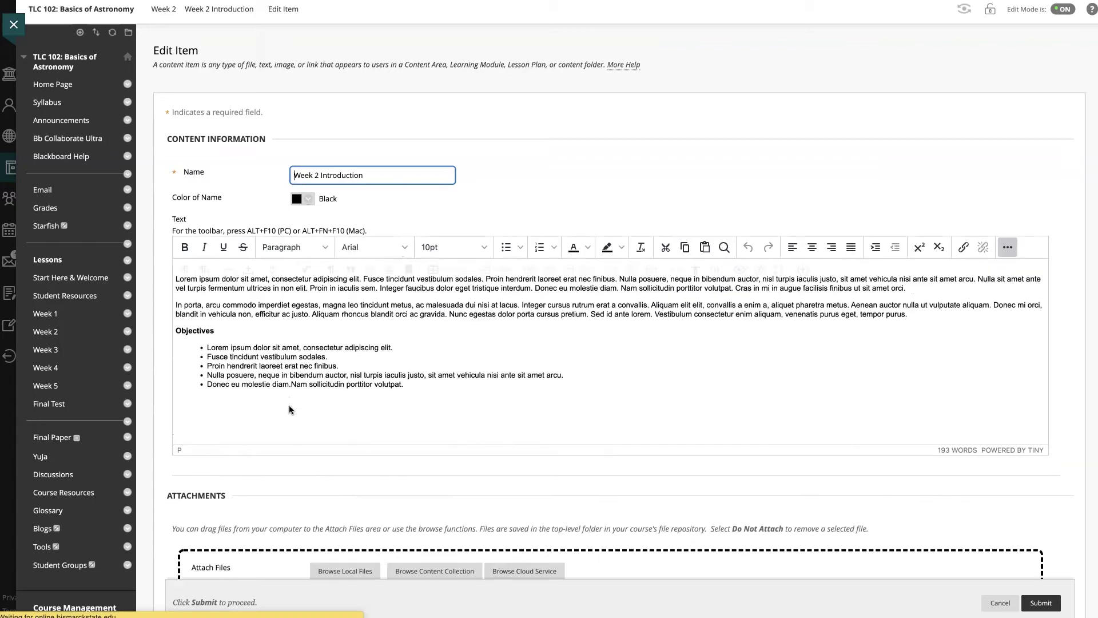
{"action": "scroll", "coordinate": [290, 405], "scroll_direction": "down", "scroll_amount": 3}
{"action": "scroll", "coordinate": [289, 405], "scroll_direction": "down", "scroll_amount": 2}
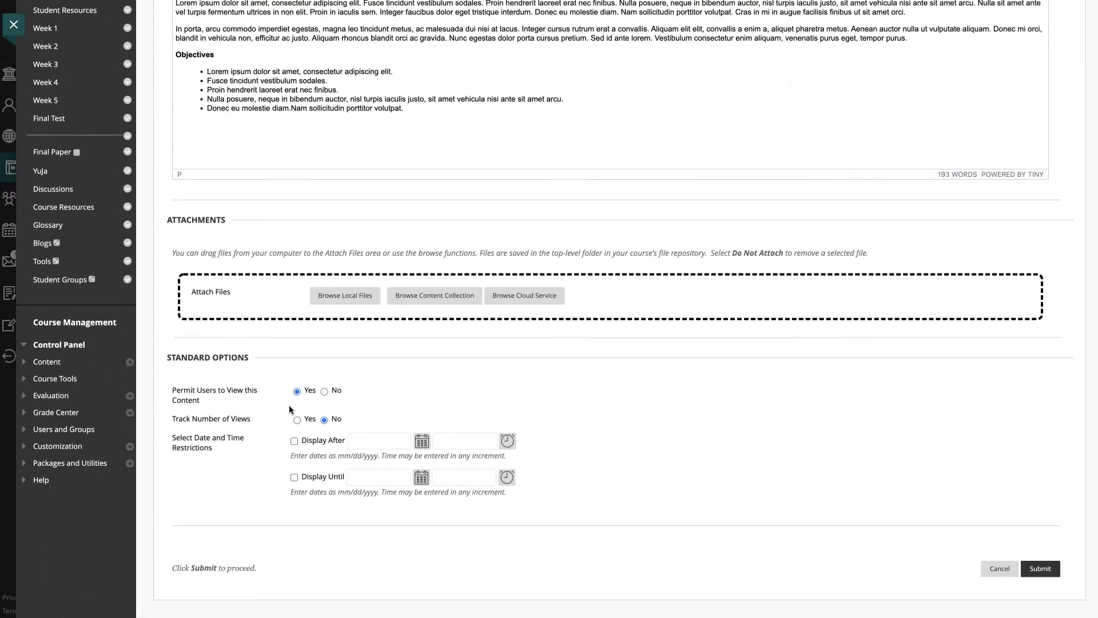
{"action": "left_click", "coordinate": [422, 445]}
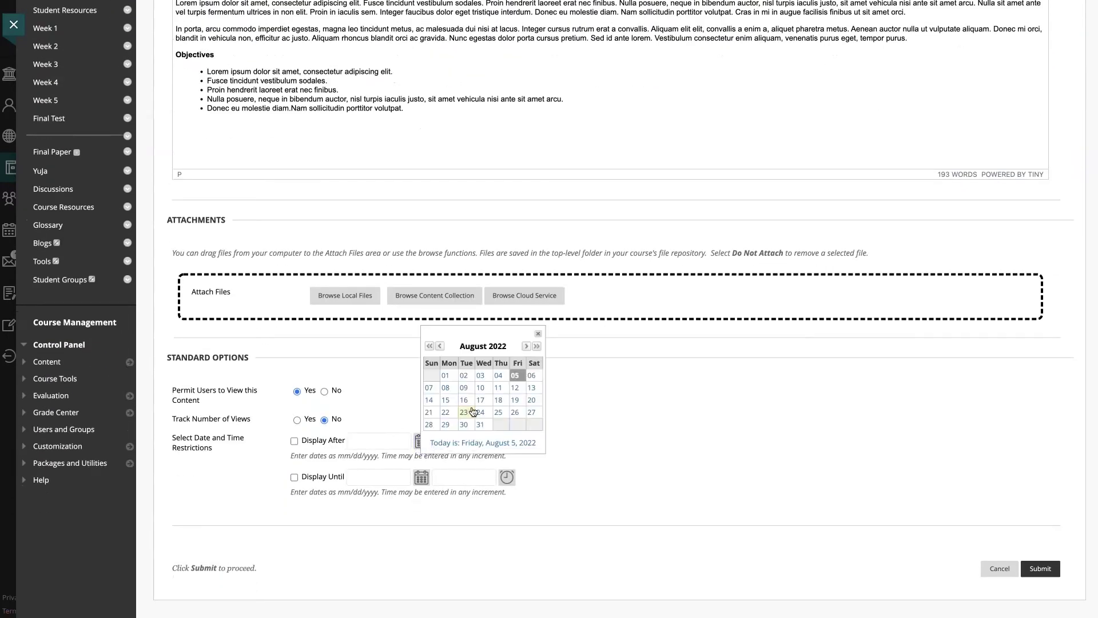
{"action": "left_click", "coordinate": [433, 391]}
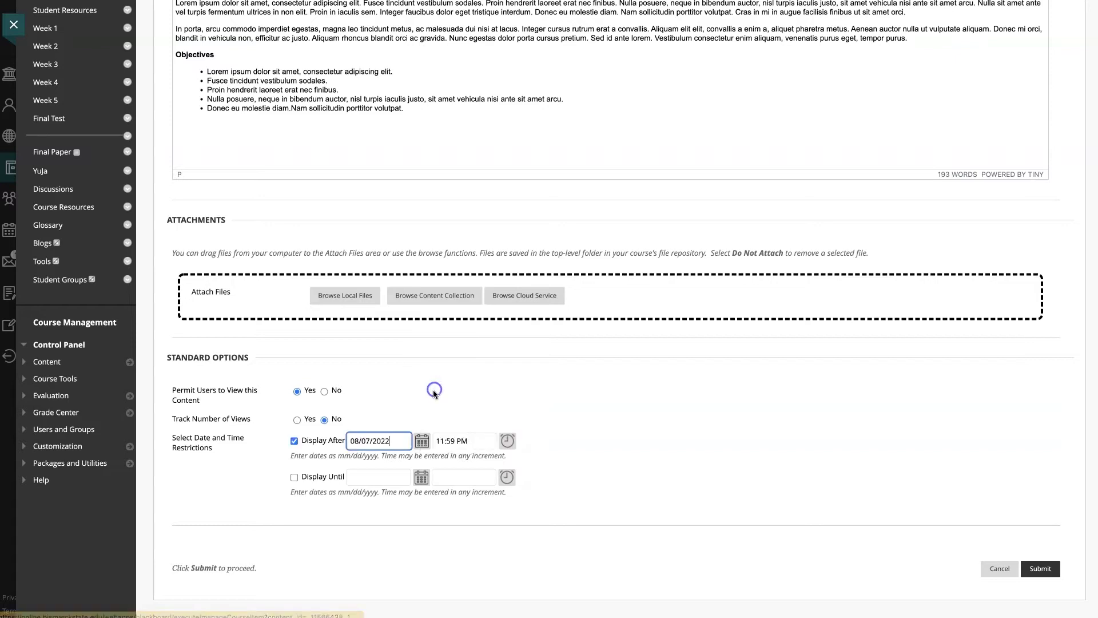
{"action": "left_click", "coordinate": [509, 443]}
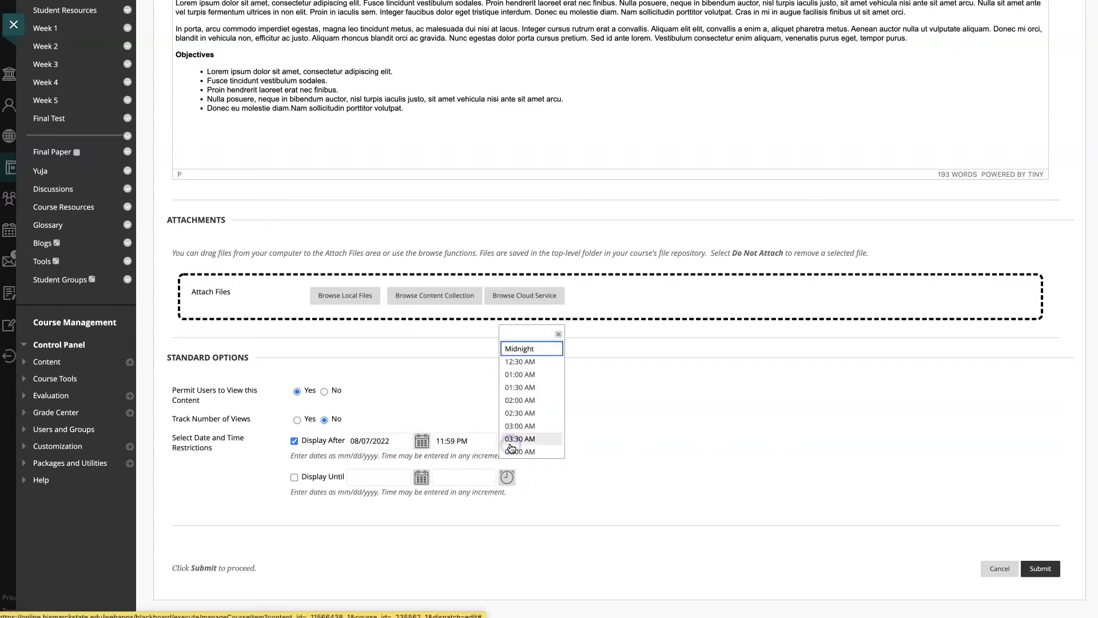
{"action": "left_click", "coordinate": [522, 347]}
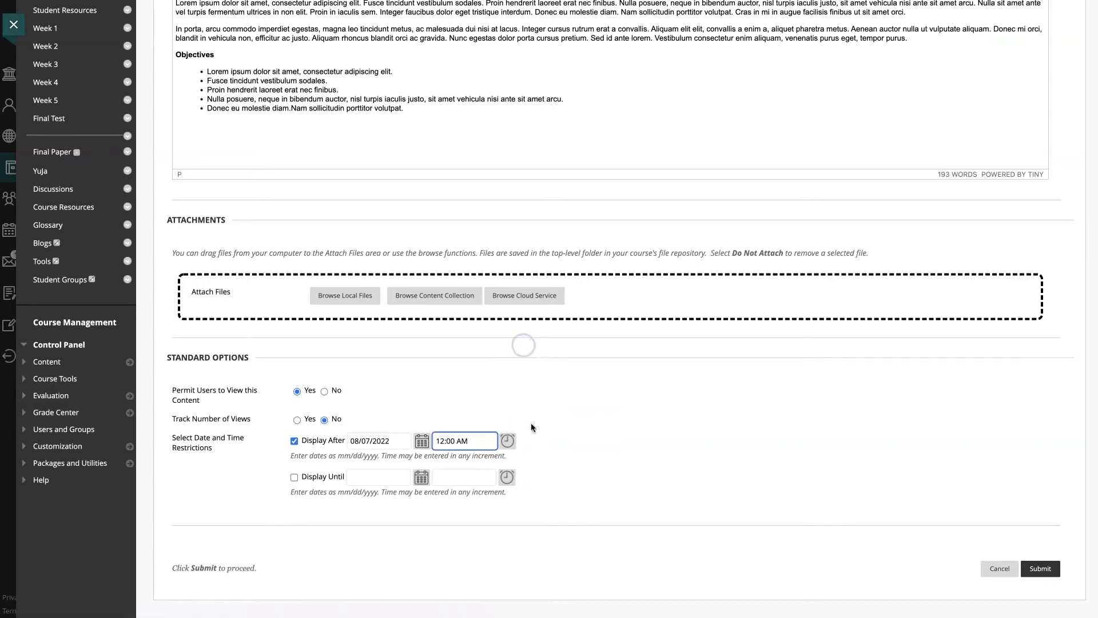
{"action": "left_click", "coordinate": [536, 429]}
{"action": "left_click", "coordinate": [1047, 569]}
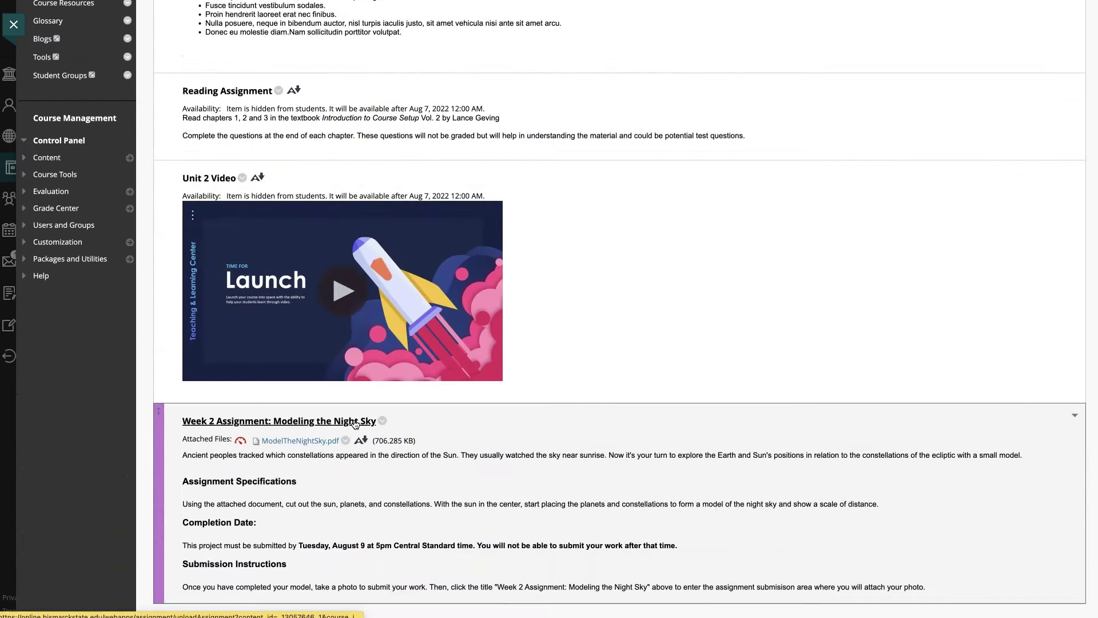
- Give the Week 2 assignment a display-after date of 08/07/2022 at 12:00 AM
{"action": "left_click", "coordinate": [242, 178]}
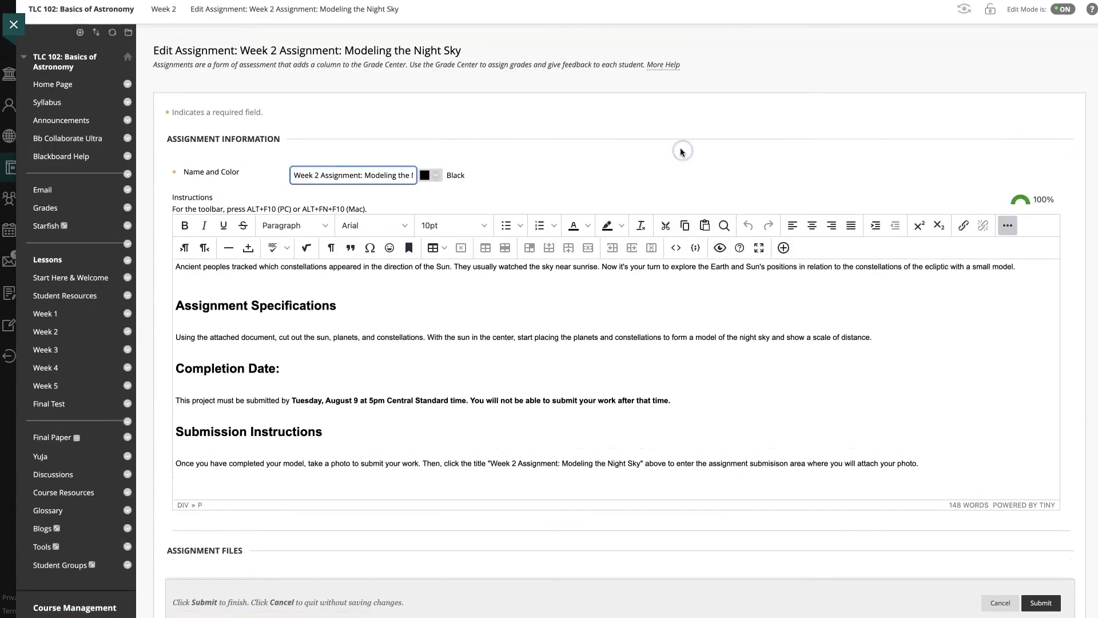
{"action": "scroll", "coordinate": [318, 466], "scroll_direction": "down", "scroll_amount": 15}
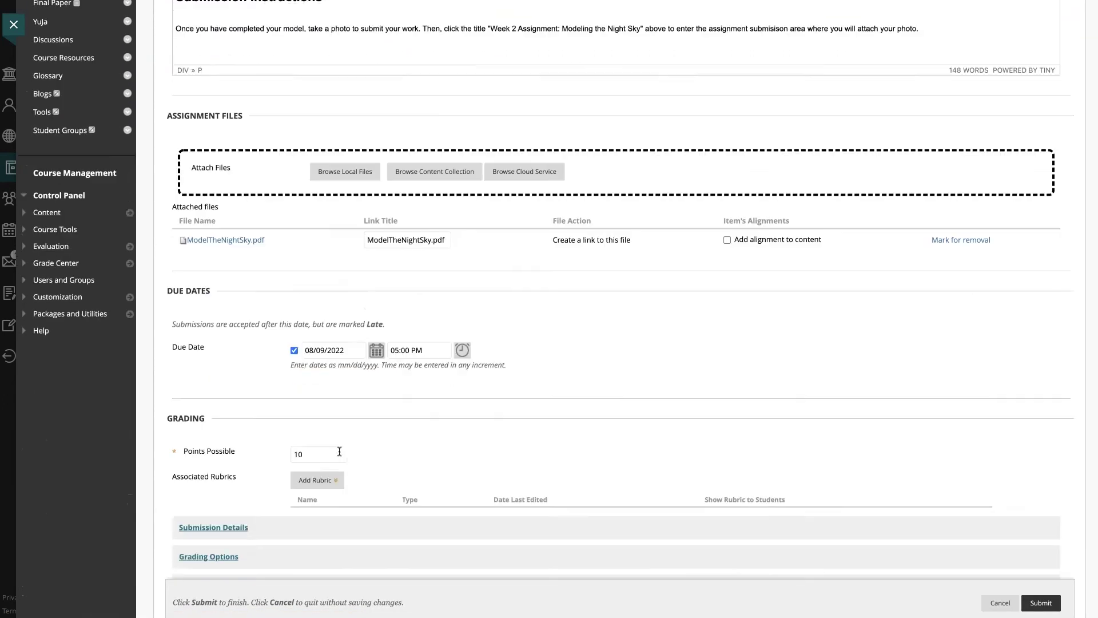
{"action": "left_click", "coordinate": [422, 339]}
{"action": "left_click", "coordinate": [433, 287]}
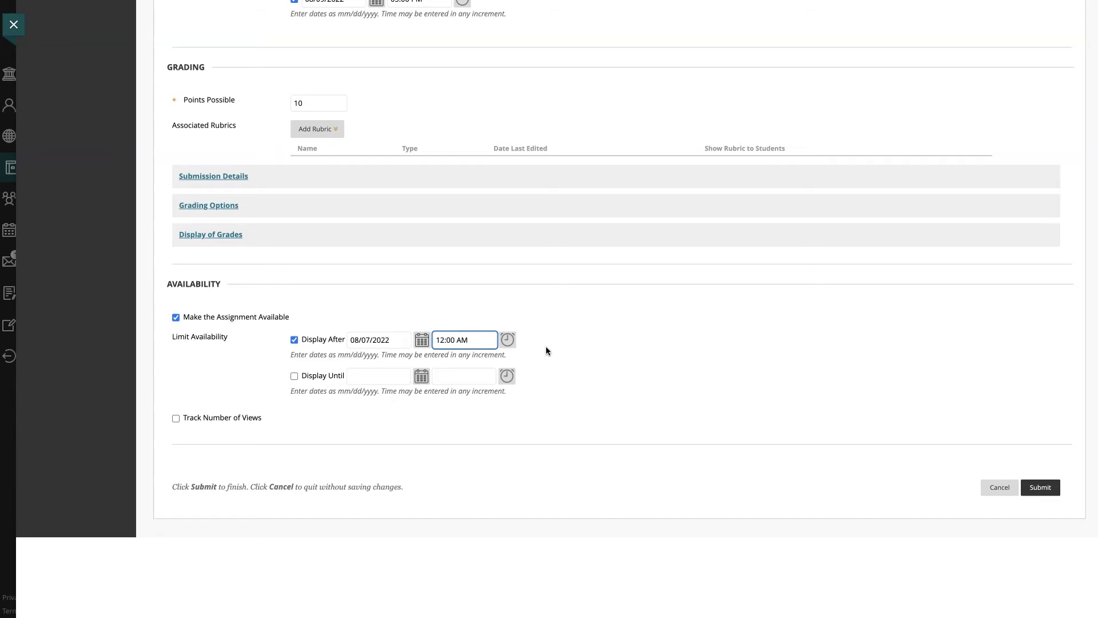
{"action": "left_click", "coordinate": [546, 351]}
{"action": "scroll", "coordinate": [546, 351], "scroll_direction": "up", "scroll_amount": 2}
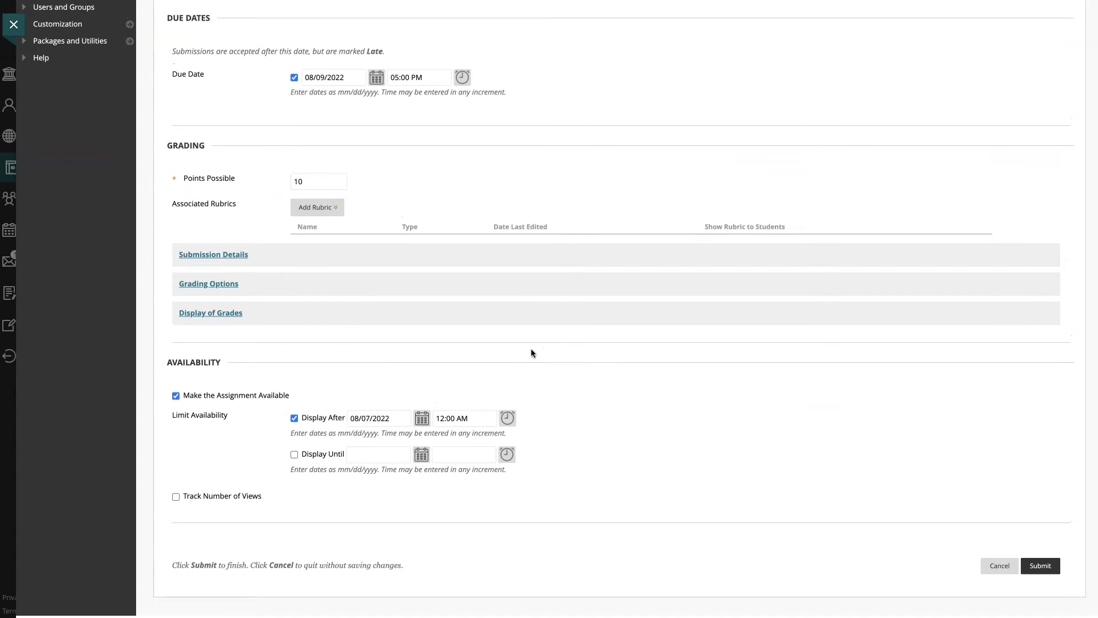
- Limit the assignment to display until 08/09/2022 at 05:00 PM and submit
{"action": "left_click", "coordinate": [421, 456]}
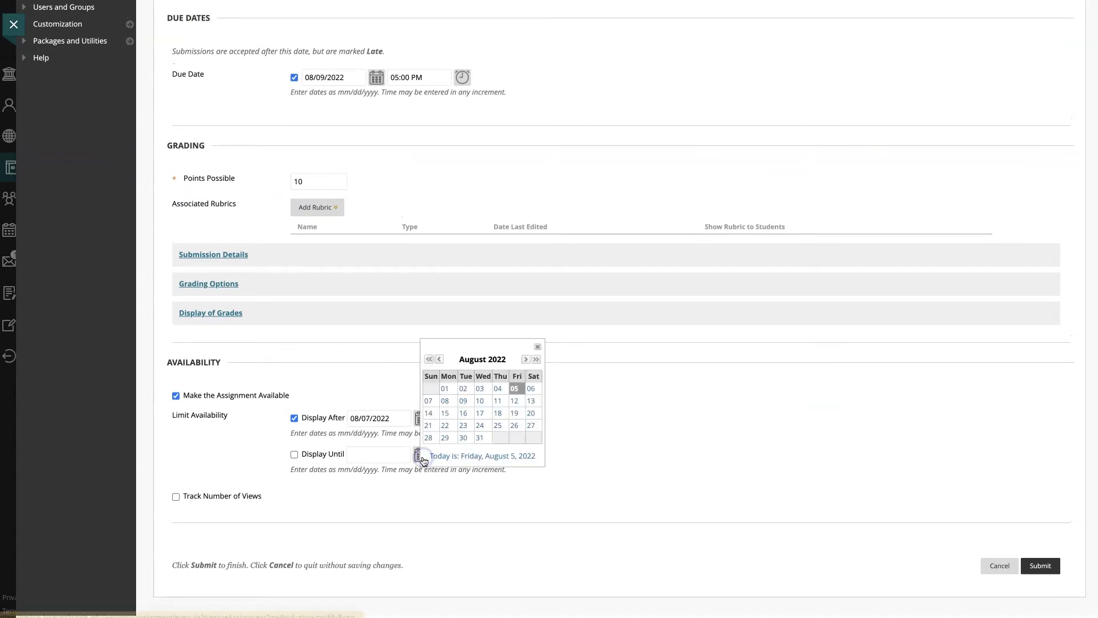
{"action": "left_click", "coordinate": [464, 401]}
{"action": "left_click", "coordinate": [506, 460]}
{"action": "scroll", "coordinate": [517, 434], "scroll_direction": "down", "scroll_amount": 8}
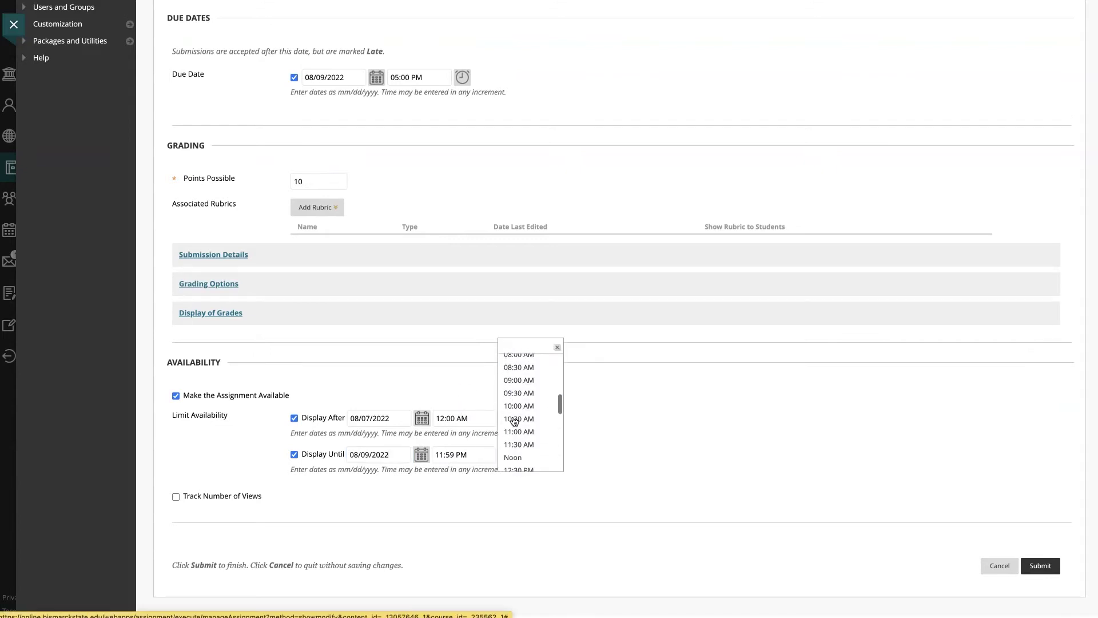
{"action": "left_click", "coordinate": [515, 426]}
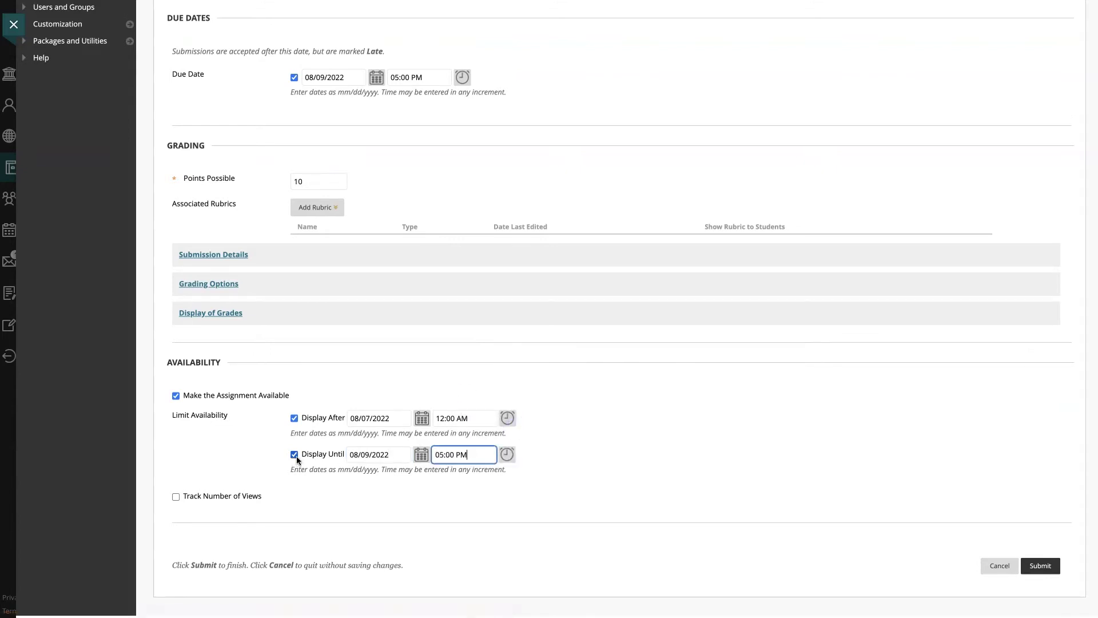
{"action": "left_click", "coordinate": [1036, 565]}
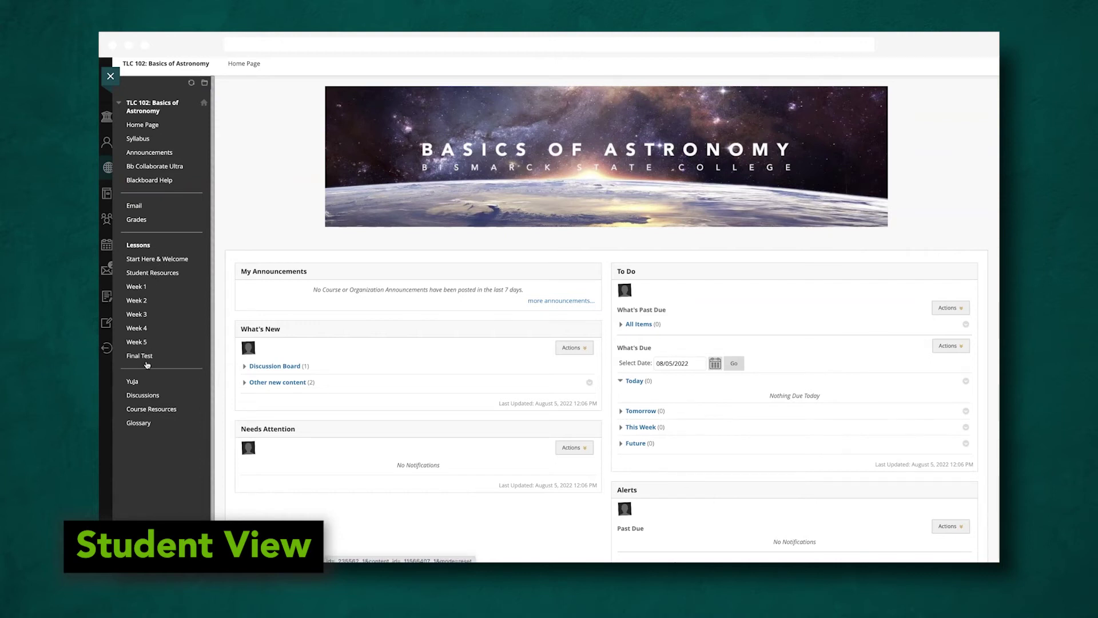
- Go to the Week 2 lesson page from the Lessons section of the course menu
{"action": "left_click", "coordinate": [139, 303]}
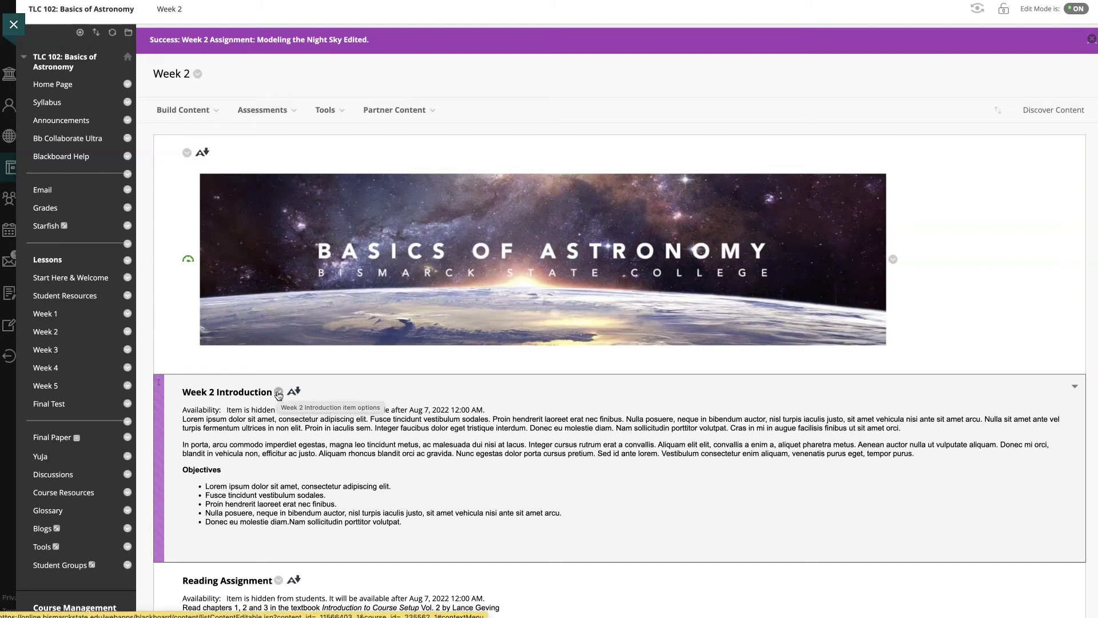
- Copy the Week 2 Introduction into the Week 2 folder and drag the copy under the banner
{"action": "left_click", "coordinate": [279, 394]}
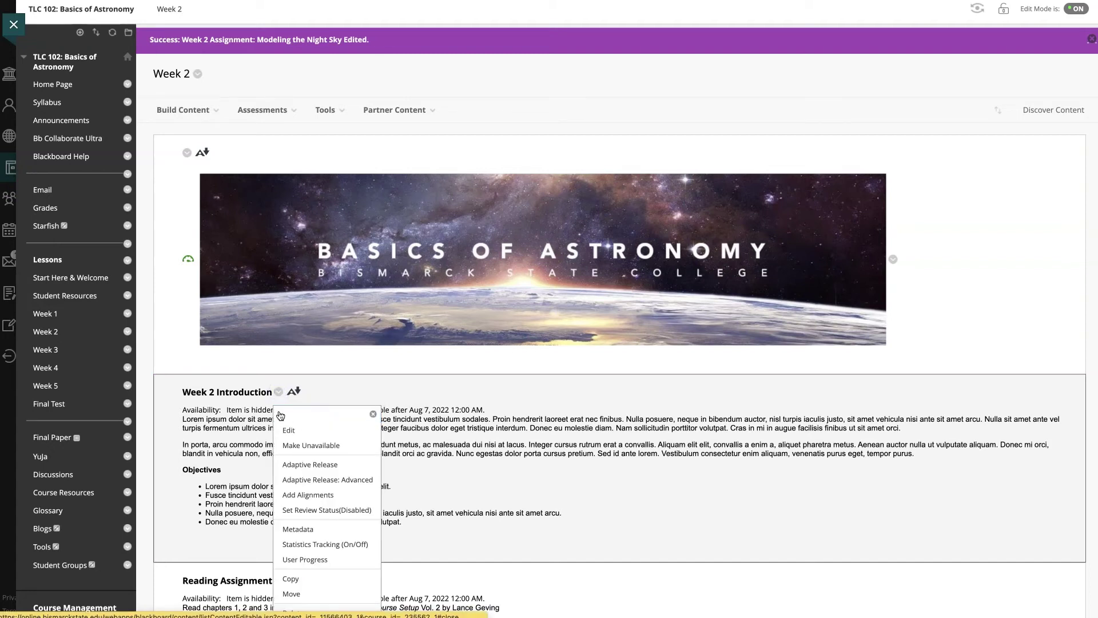
{"action": "left_click", "coordinate": [290, 578]}
{"action": "left_click", "coordinate": [438, 280]}
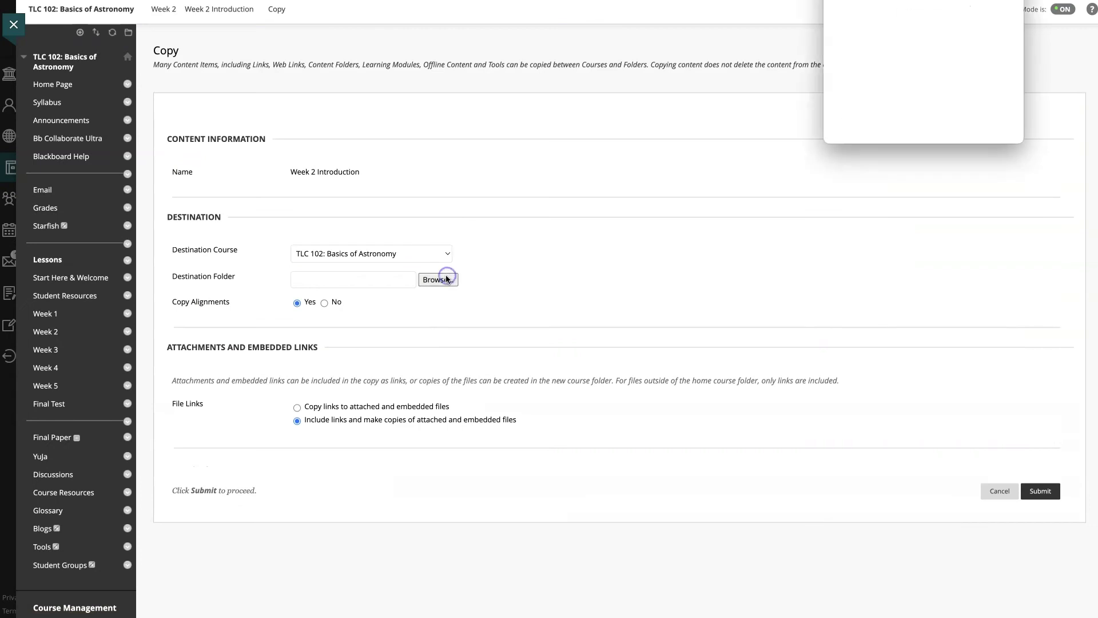
{"action": "left_click", "coordinate": [867, 107]}
{"action": "left_click", "coordinate": [1041, 490]}
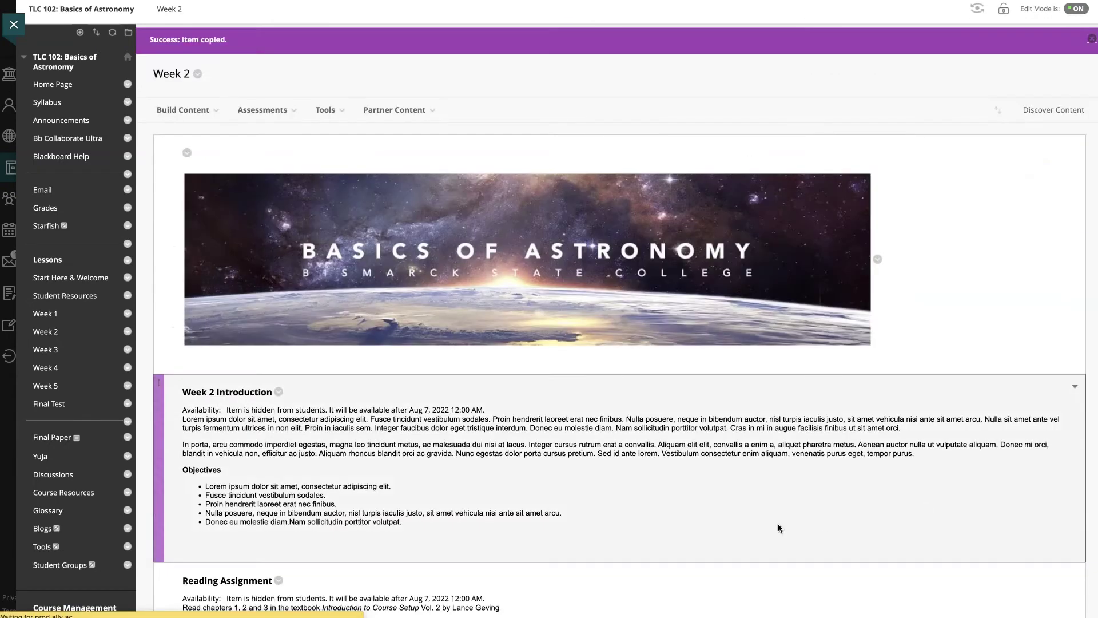
{"action": "scroll", "coordinate": [660, 524], "scroll_direction": "down", "scroll_amount": 10}
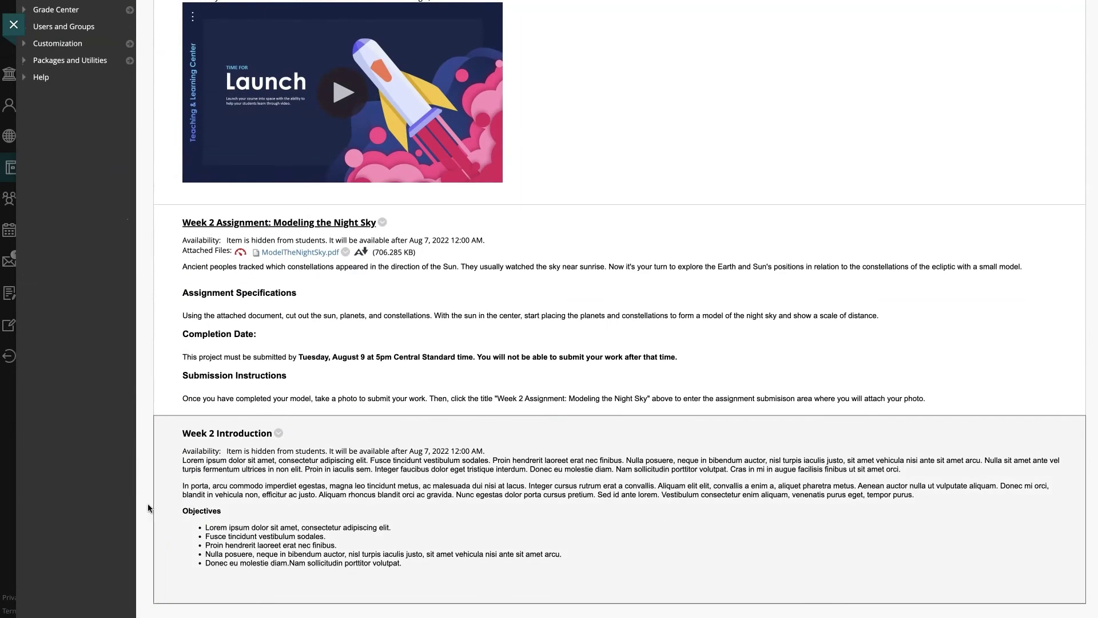
{"action": "left_click_drag", "start_coordinate": [160, 502], "coordinate": [197, 391]}
- Edit the copied introduction and insert Lock Icon.png from the Content Collection on a new line
{"action": "left_click", "coordinate": [280, 320]}
{"action": "left_click", "coordinate": [296, 358]}
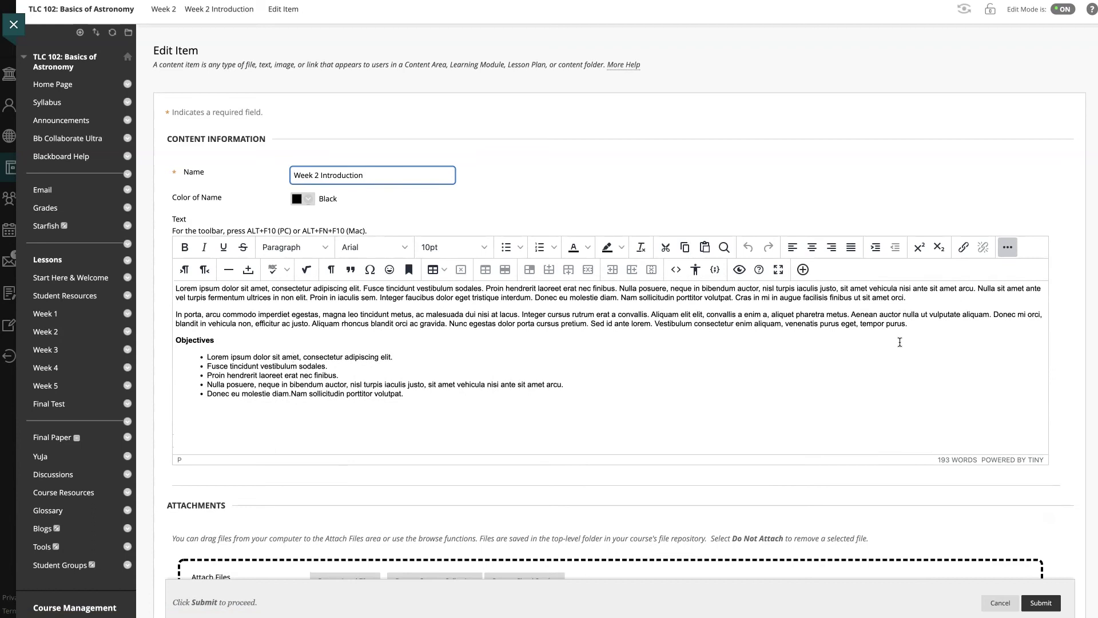
{"action": "left_click", "coordinate": [914, 324]}
{"action": "key", "text": "Return"}
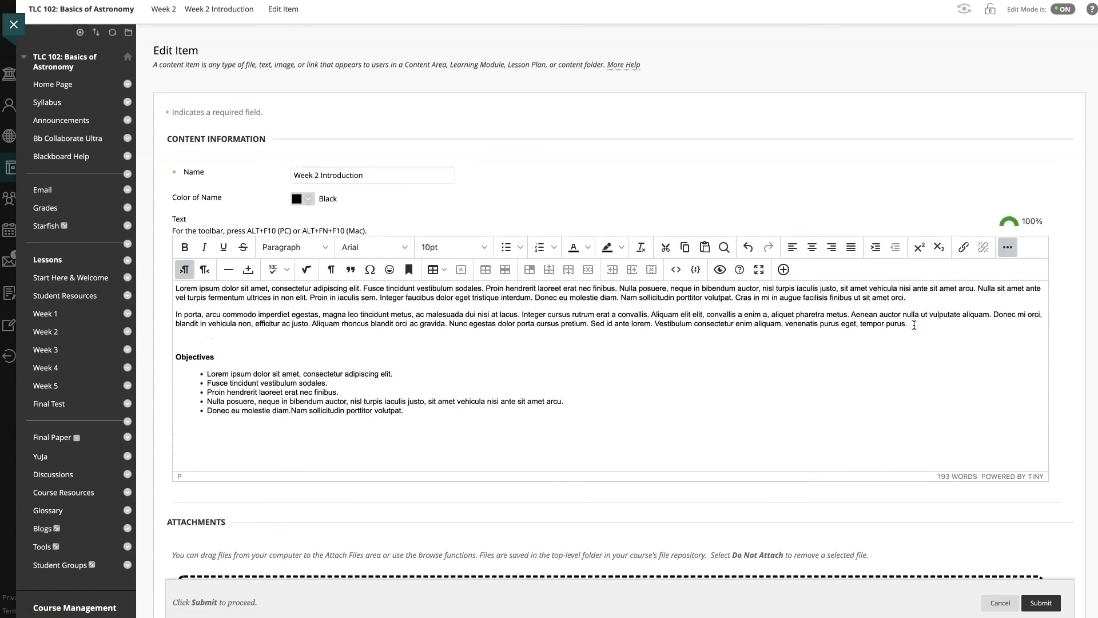
{"action": "left_click", "coordinate": [784, 269]}
{"action": "left_click", "coordinate": [555, 262]}
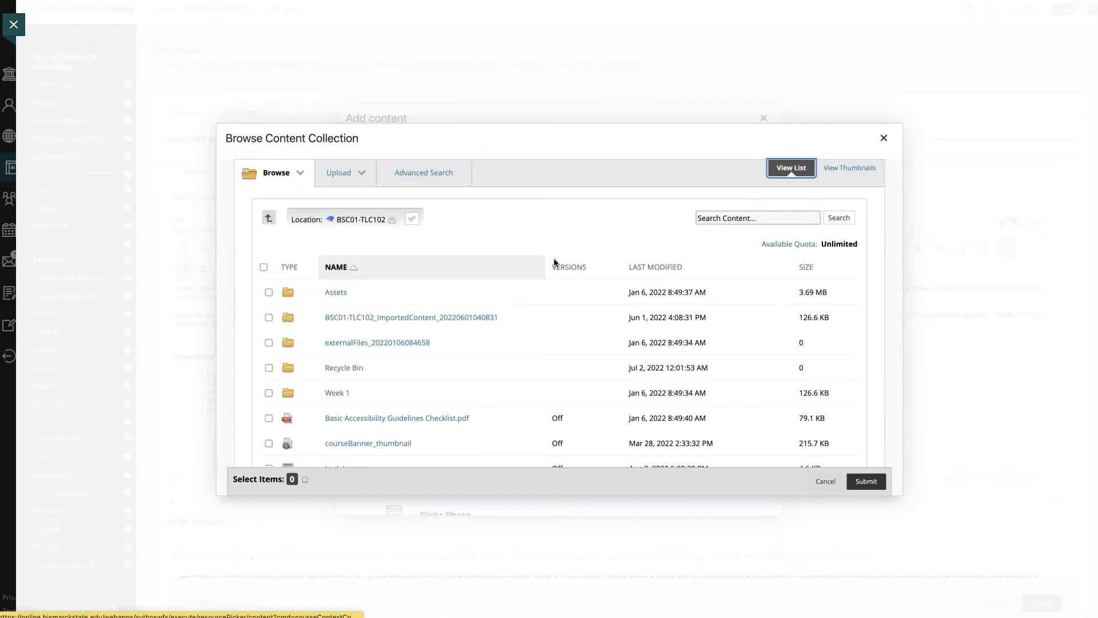
{"action": "scroll", "coordinate": [419, 369], "scroll_direction": "down", "scroll_amount": 2}
{"action": "left_click", "coordinate": [269, 379]}
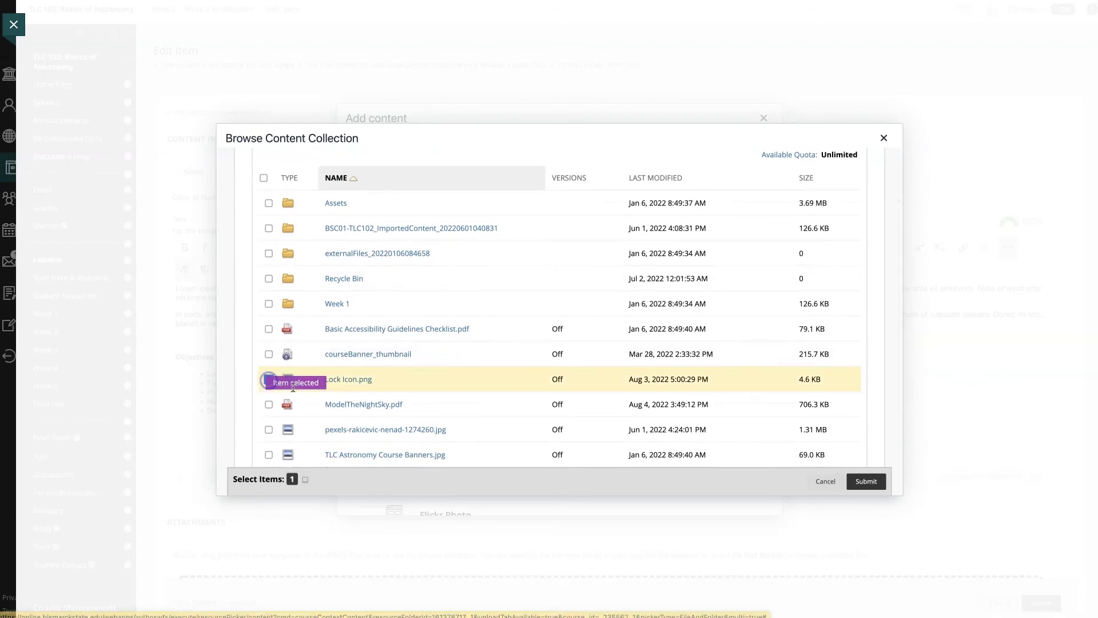
{"action": "left_click", "coordinate": [866, 481]}
- Resize the lock image to 146 by 189 and type 'This week will open on August, 7.' below it
{"action": "left_click", "coordinate": [312, 521]}
{"action": "left_click_drag", "start_coordinate": [342, 560], "coordinate": [259, 448]}
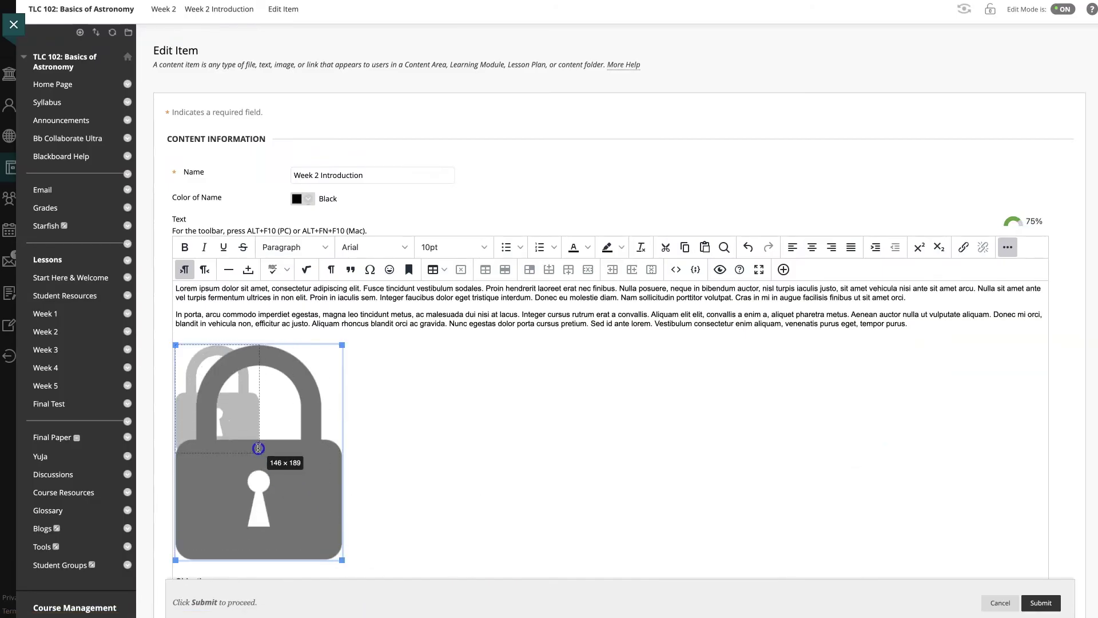
{"action": "left_click", "coordinate": [283, 439]}
{"action": "key", "text": "Return"}
{"action": "type", "text": "This week will open on August, "}
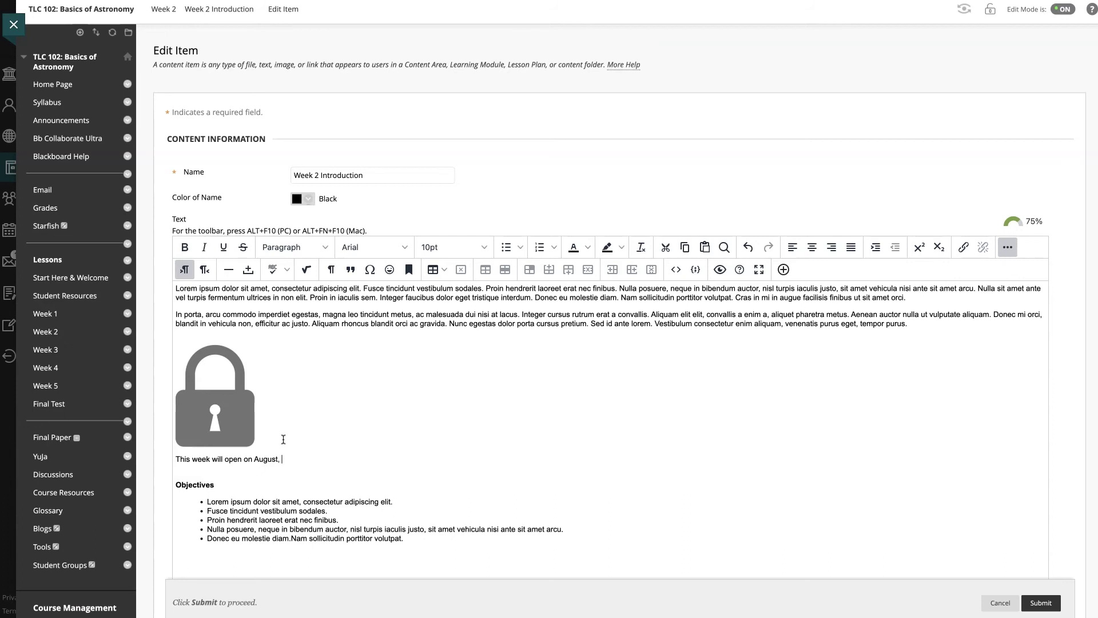
{"action": "type", "text": "7."}
{"action": "left_click_drag", "start_coordinate": [254, 459], "coordinate": [286, 459]}
- Bold the date, clear Display After, set Display Until to 08/06/2022 and submit
{"action": "key", "text": "ctrl+b"}
{"action": "scroll", "coordinate": [332, 458], "scroll_direction": "down", "scroll_amount": 5}
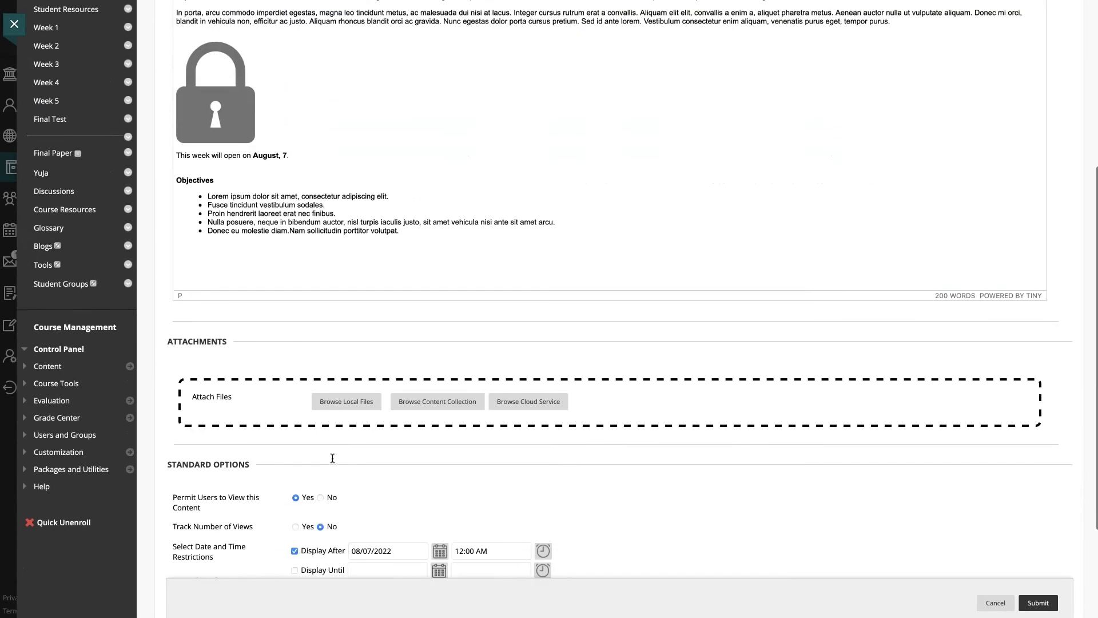
{"action": "scroll", "coordinate": [332, 458], "scroll_direction": "down", "scroll_amount": 3}
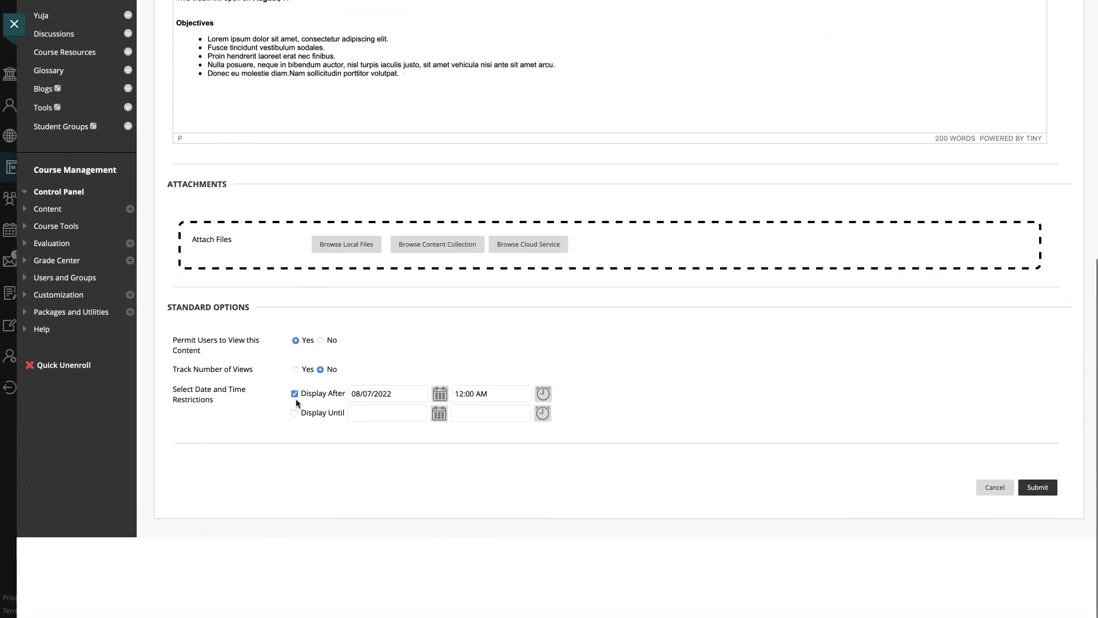
{"action": "left_click", "coordinate": [295, 393]}
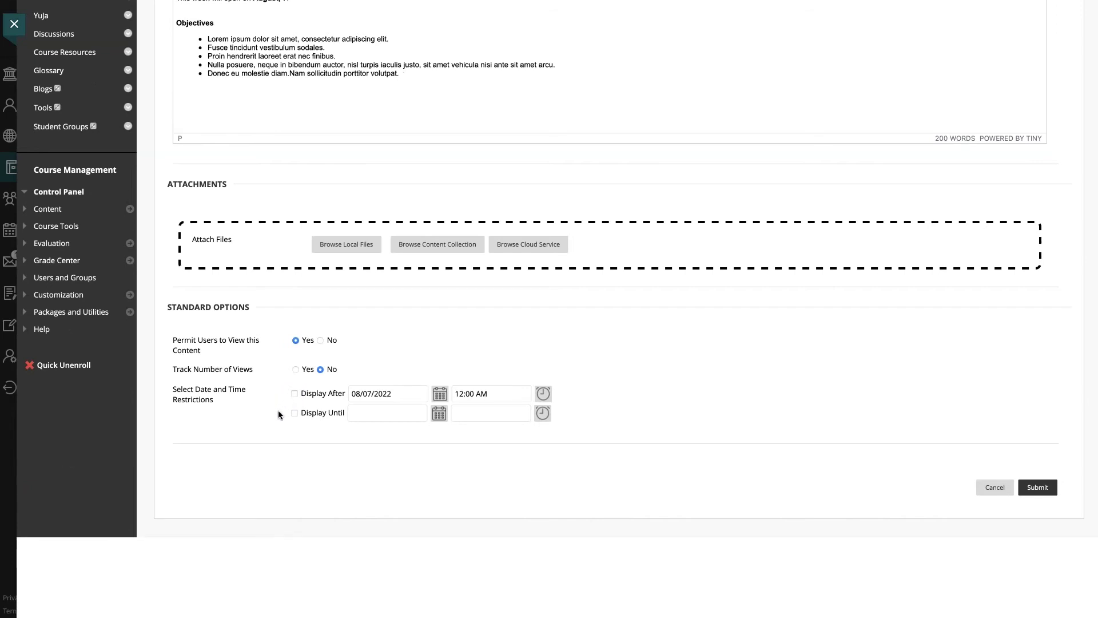
{"action": "left_click", "coordinate": [440, 414]}
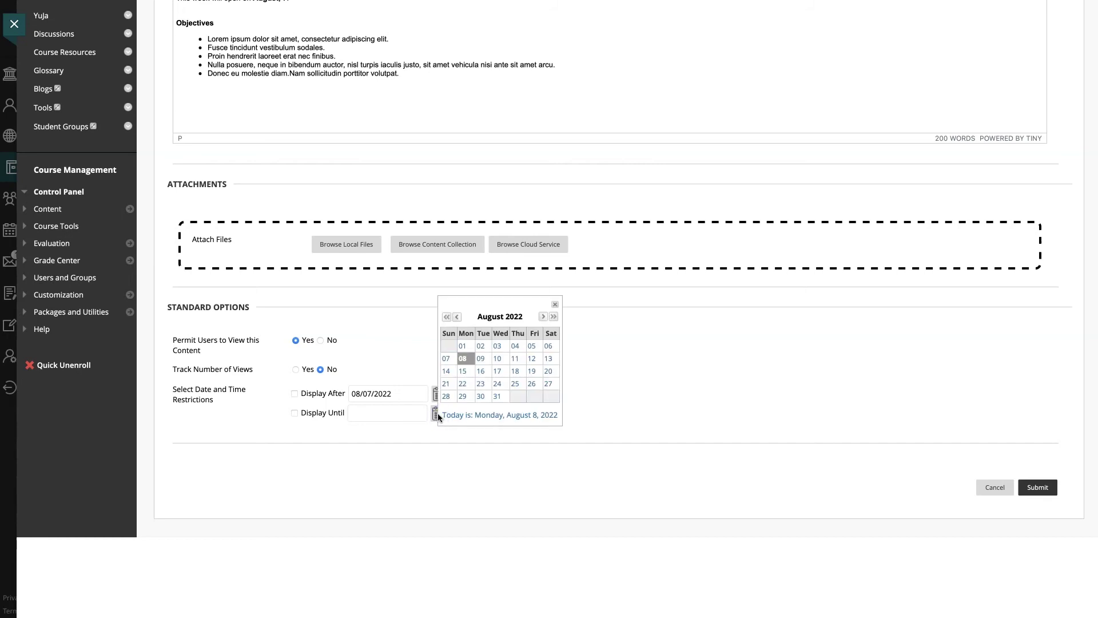
{"action": "left_click", "coordinate": [549, 346]}
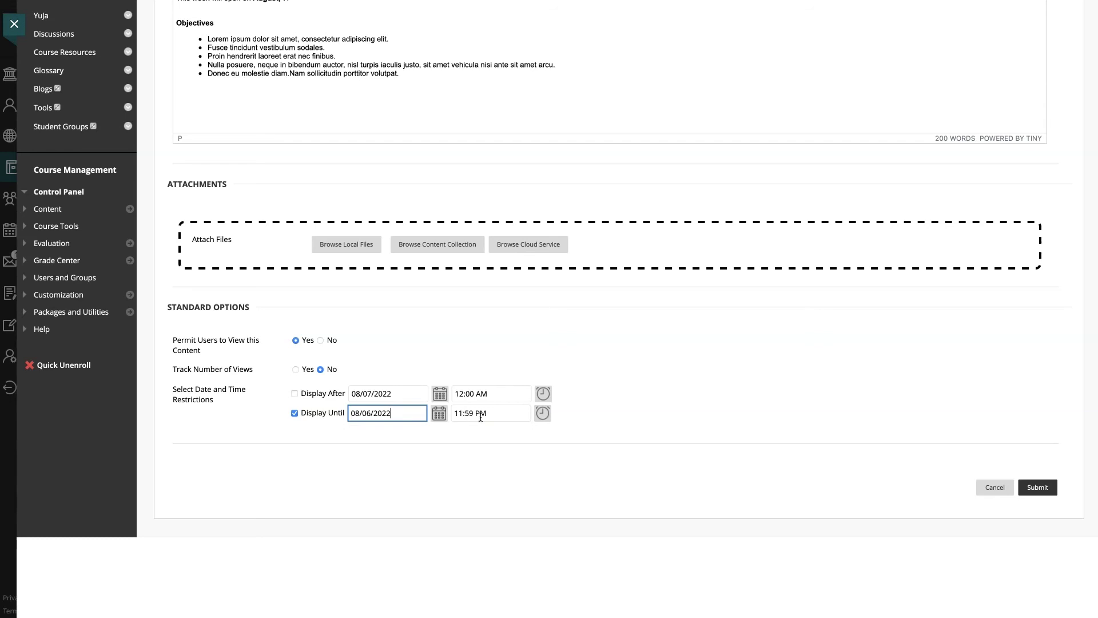
{"action": "left_click", "coordinate": [1038, 490]}
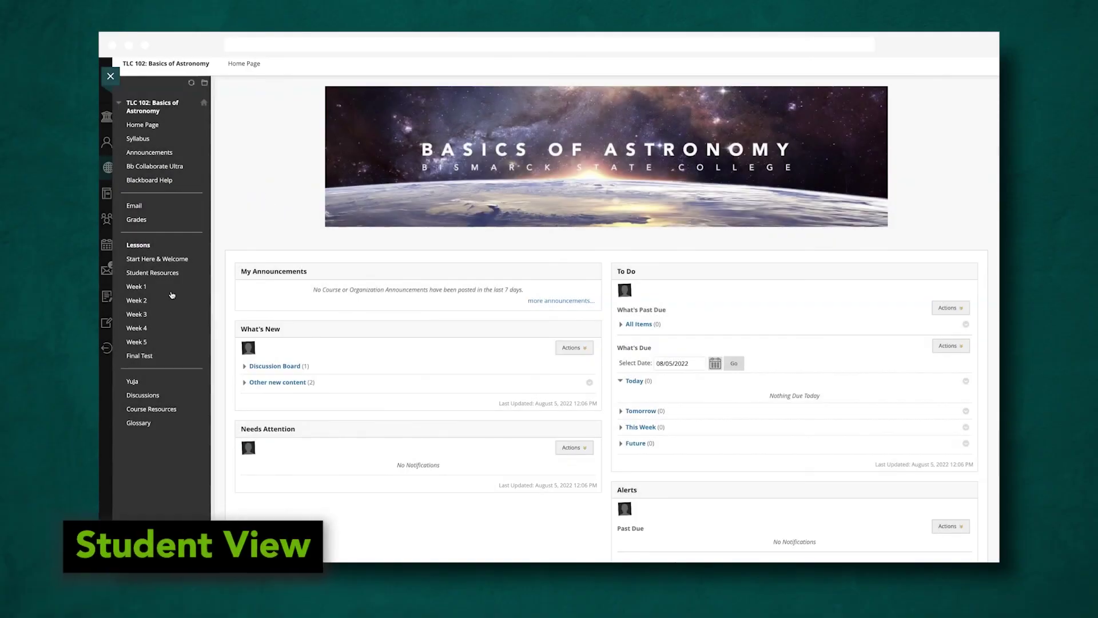
- In Student View, open Week 2 and scroll down to the lock-icon introduction
{"action": "left_click", "coordinate": [138, 302]}
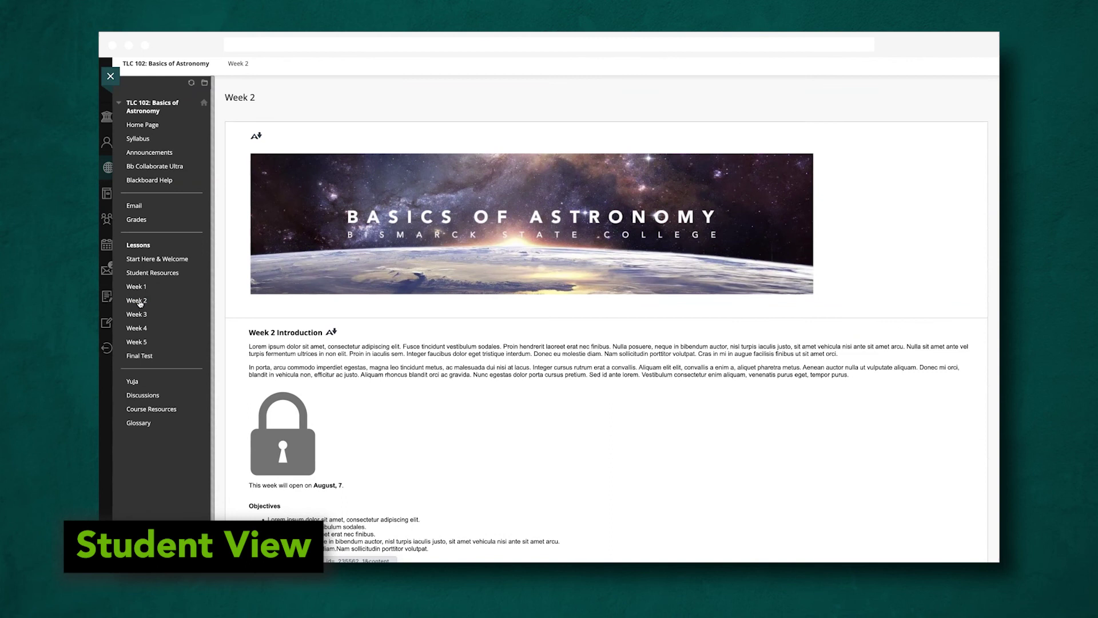
{"action": "scroll", "coordinate": [397, 410], "scroll_direction": "down", "scroll_amount": 1}
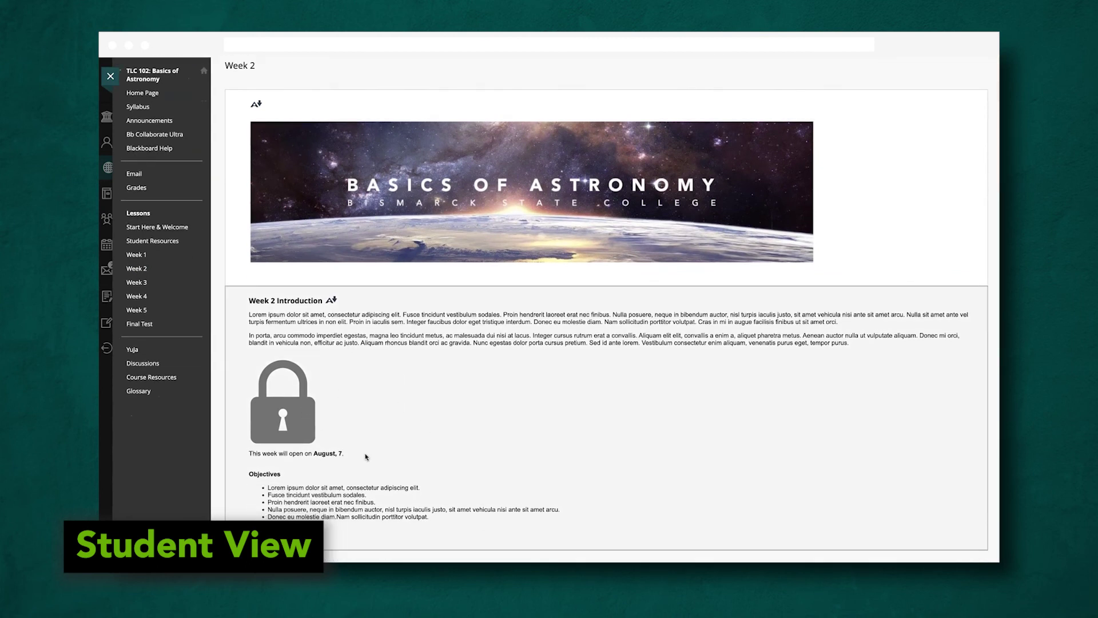